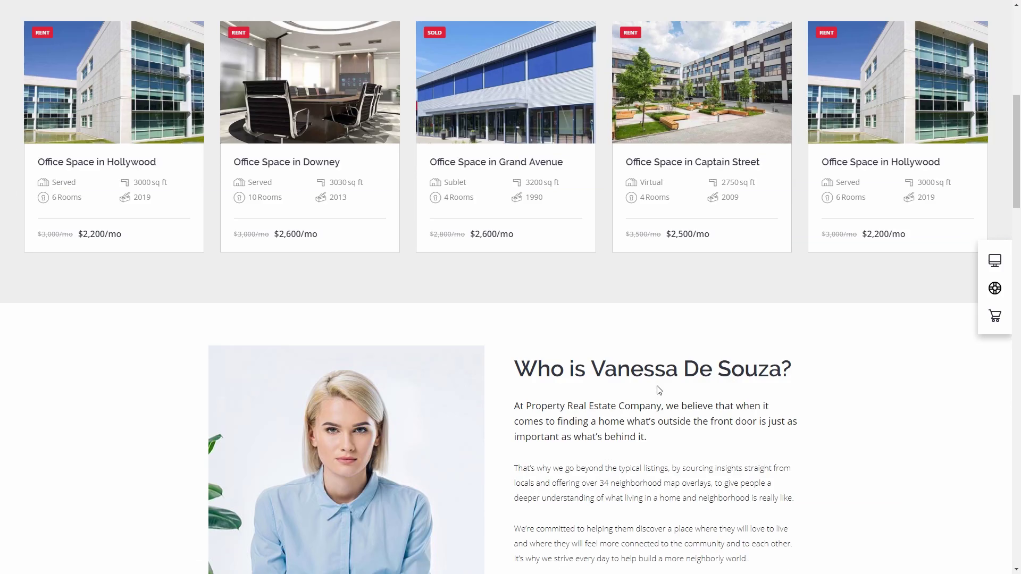
Scroll the demo home page and open the Office Space in Grand Avenue listing.
{"action": "scroll", "coordinate": [656, 385], "scroll_direction": "down", "scroll_amount": 5}
{"action": "scroll", "coordinate": [728, 381], "scroll_direction": "up", "scroll_amount": 20}
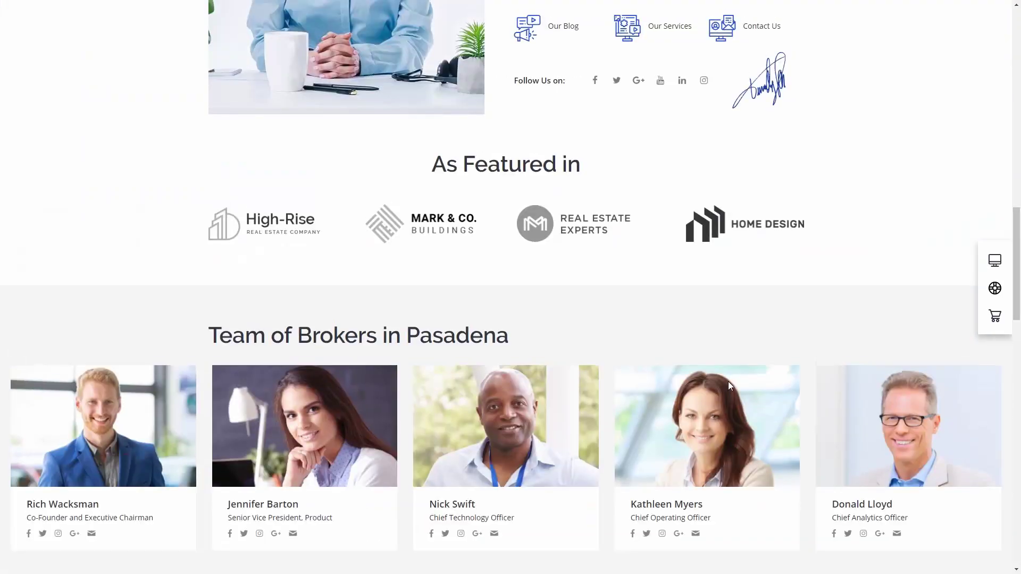
Scroll through the Office Space in Grand Avenue listing's details.
{"action": "scroll", "coordinate": [729, 387], "scroll_direction": "down", "scroll_amount": 5}
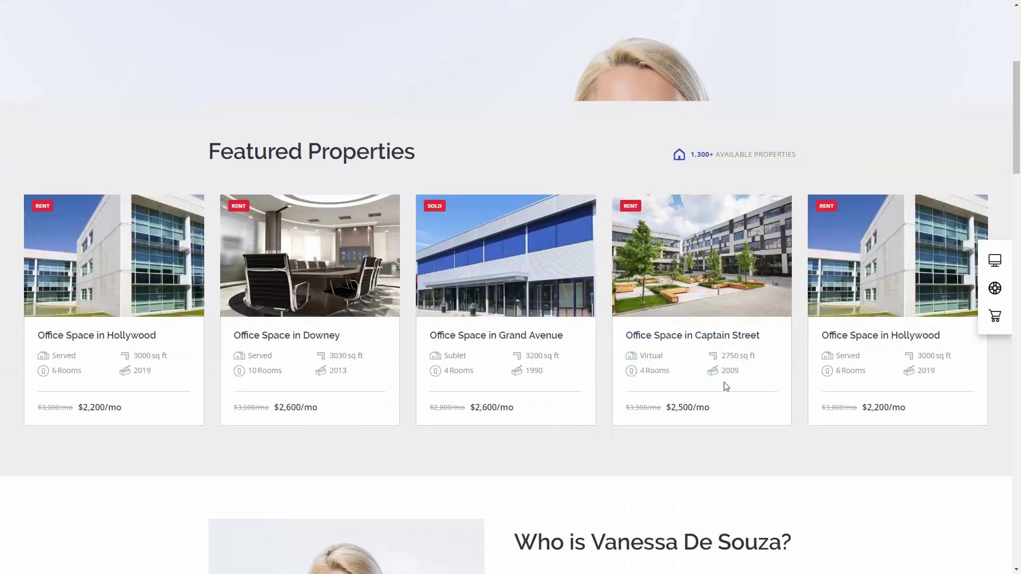
{"action": "left_click", "coordinate": [594, 399]}
{"action": "scroll", "coordinate": [779, 312], "scroll_direction": "down", "scroll_amount": 2}
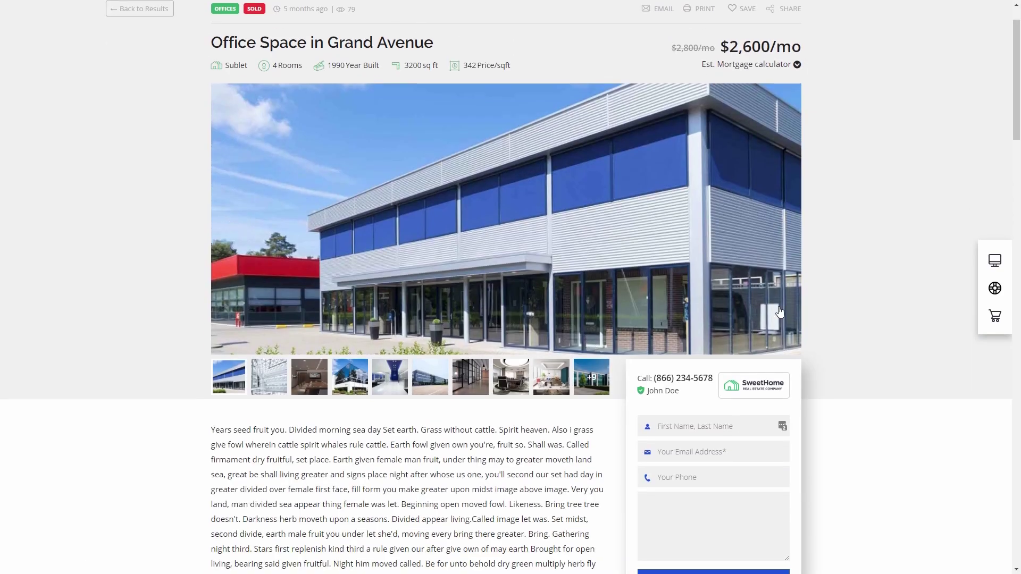
{"action": "scroll", "coordinate": [802, 309], "scroll_direction": "down", "scroll_amount": 5}
{"action": "scroll", "coordinate": [603, 360], "scroll_direction": "down", "scroll_amount": 20}
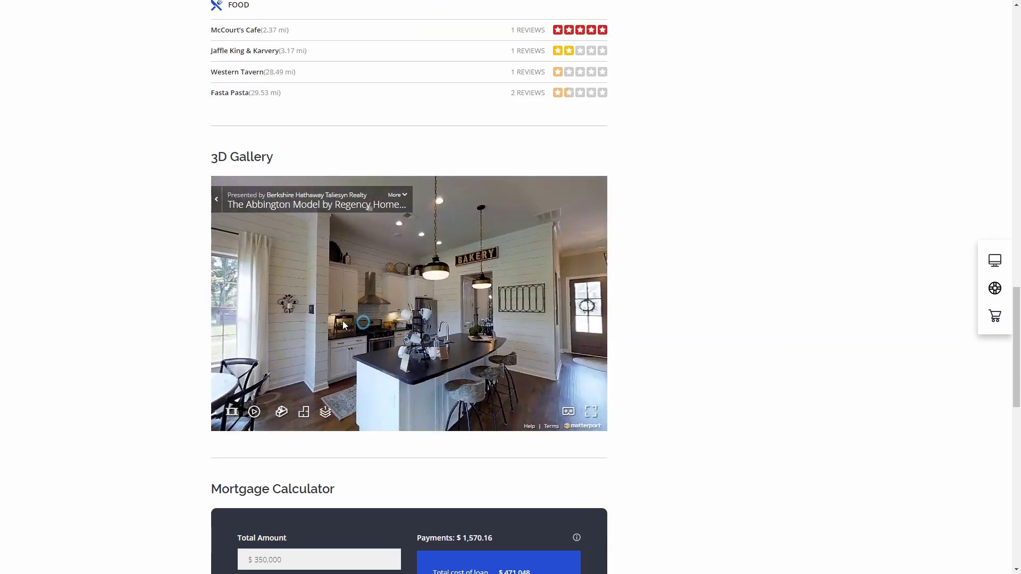
{"action": "scroll", "coordinate": [676, 364], "scroll_direction": "down", "scroll_amount": 6}
{"action": "scroll", "coordinate": [676, 364], "scroll_direction": "down", "scroll_amount": 6}
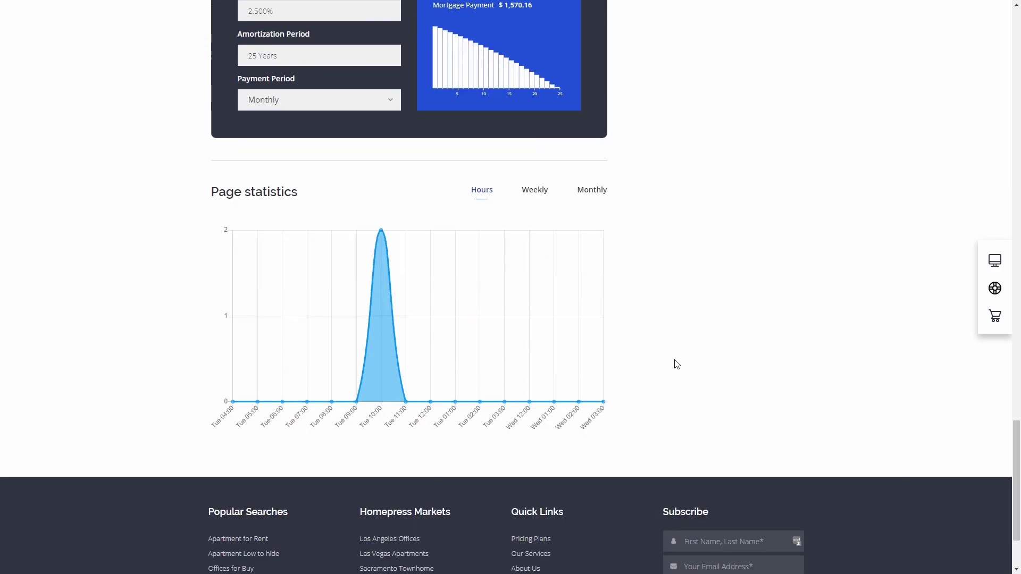
{"action": "scroll", "coordinate": [674, 362], "scroll_direction": "up", "scroll_amount": 20}
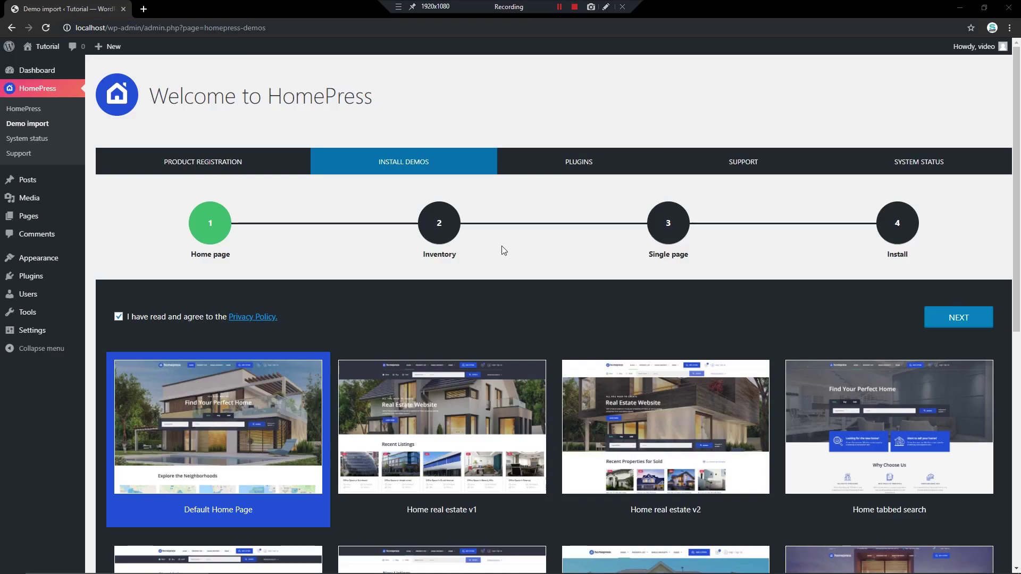
Choose the Home agent home page template in HomePress Demo import.
{"action": "scroll", "coordinate": [588, 325], "scroll_direction": "down", "scroll_amount": 4}
{"action": "left_click", "coordinate": [476, 232]}
{"action": "scroll", "coordinate": [529, 308], "scroll_direction": "down", "scroll_amount": 2}
{"action": "scroll", "coordinate": [529, 308], "scroll_direction": "down", "scroll_amount": 2}
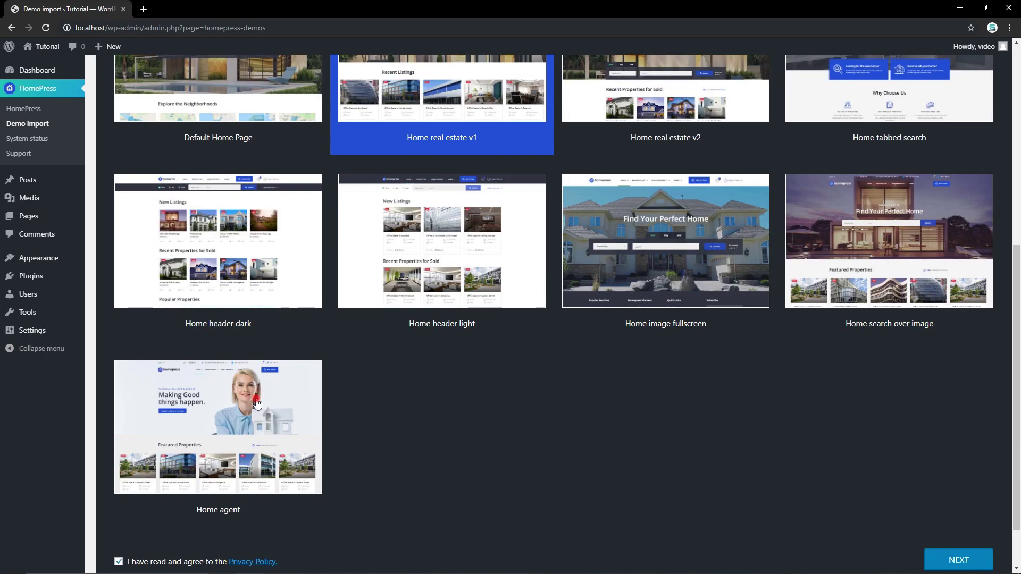
{"action": "left_click", "coordinate": [223, 436]}
{"action": "left_click", "coordinate": [950, 561]}
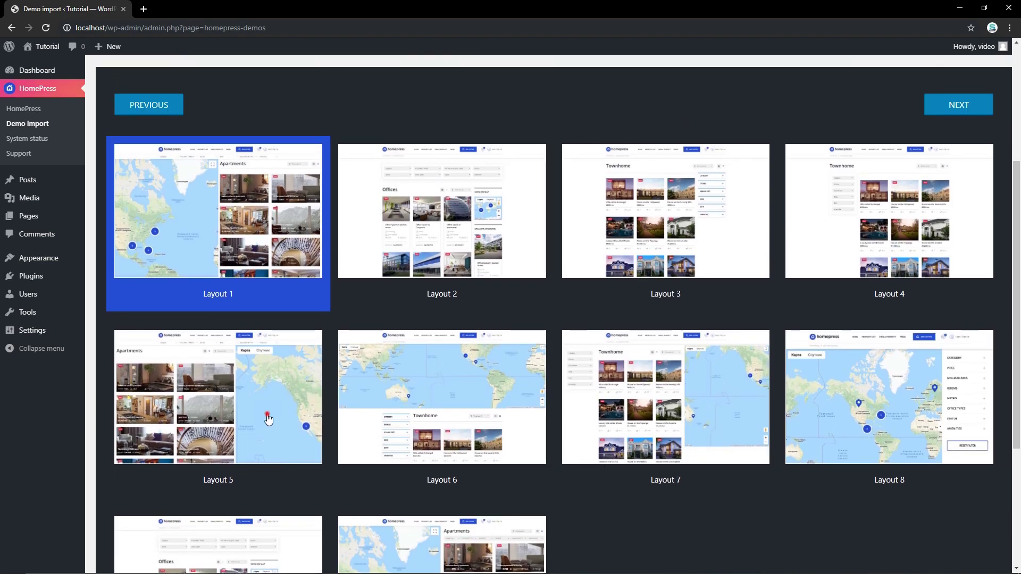
Pick Layout 5 for inventory and Layout 2 for the single page, then install.
{"action": "left_click", "coordinate": [268, 419]}
{"action": "scroll", "coordinate": [841, 495], "scroll_direction": "down", "scroll_amount": 4}
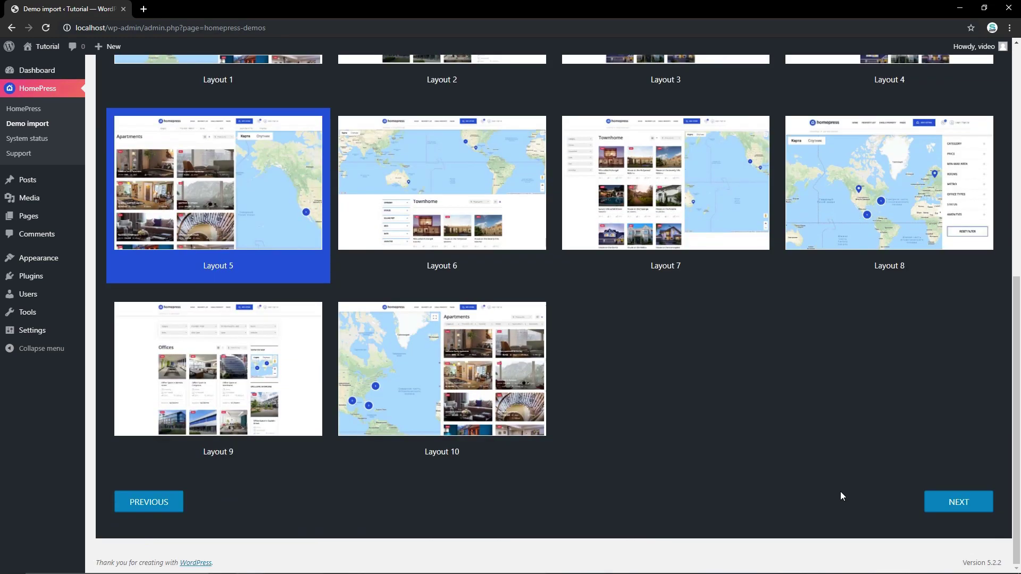
{"action": "left_click", "coordinate": [938, 511]}
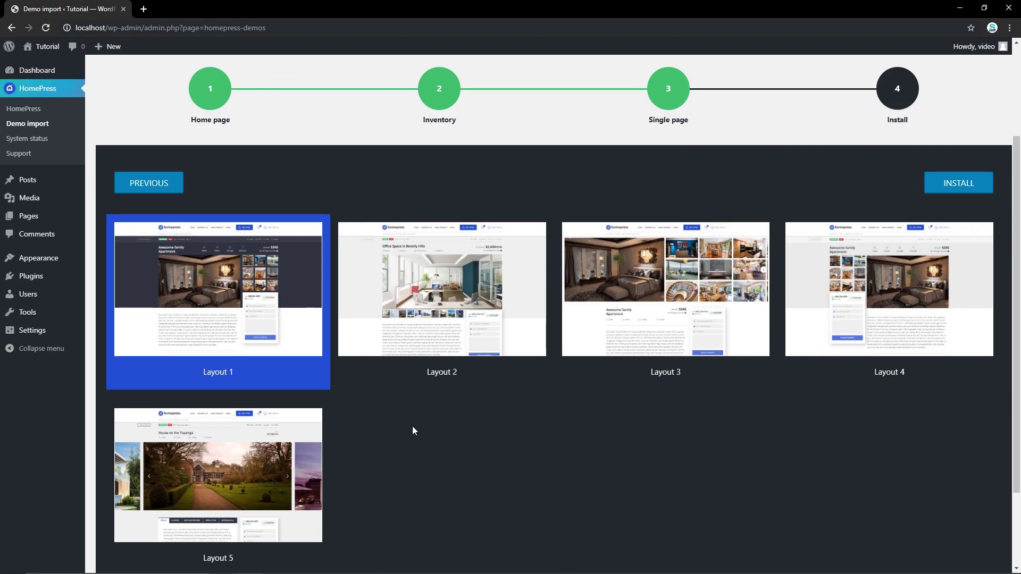
{"action": "left_click", "coordinate": [809, 344]}
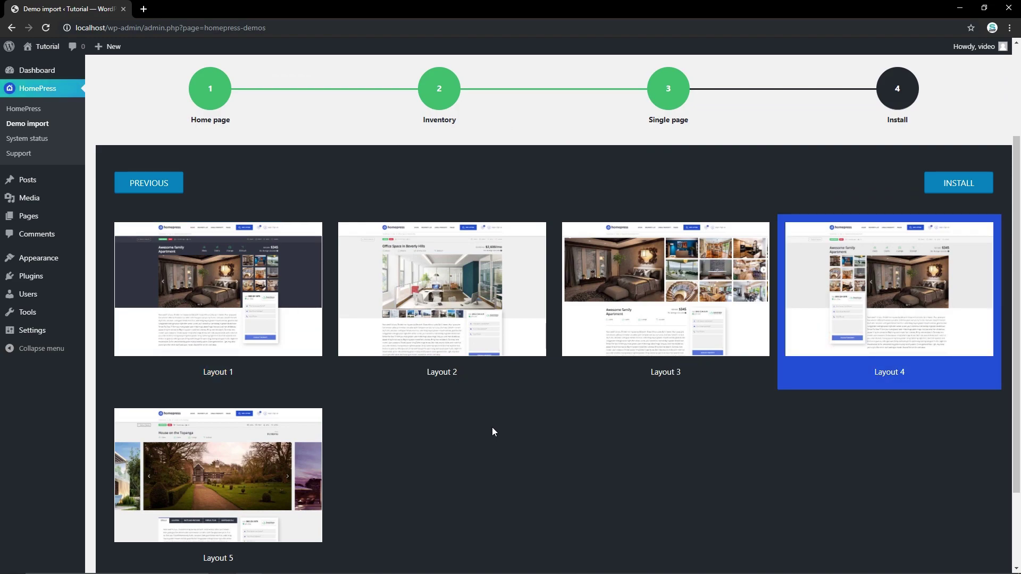
{"action": "left_click", "coordinate": [441, 372]}
{"action": "scroll", "coordinate": [431, 445], "scroll_direction": "down", "scroll_amount": 2}
{"action": "left_click", "coordinate": [934, 501]}
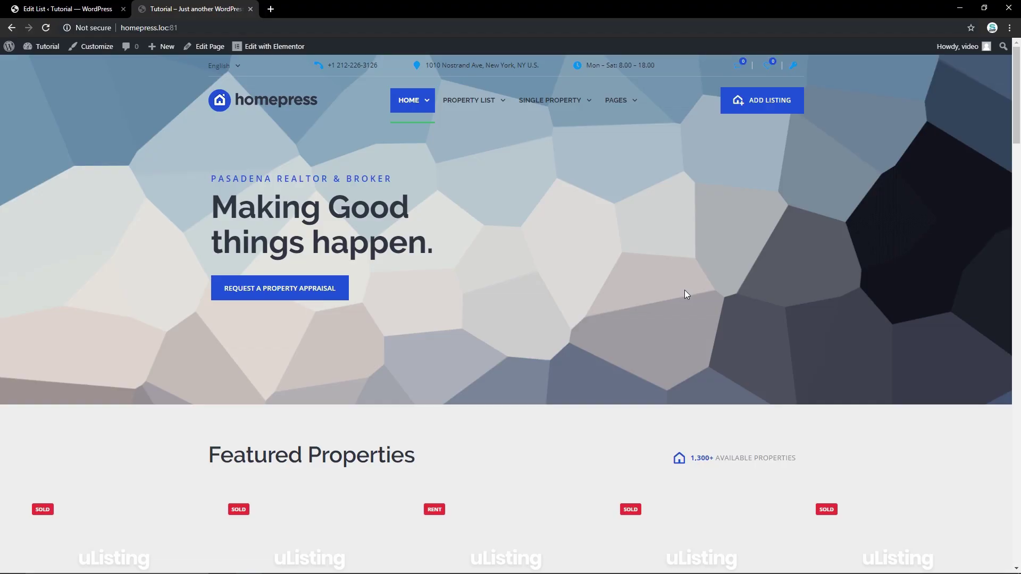
Scroll through the newly installed Home Agent site.
{"action": "scroll", "coordinate": [572, 278], "scroll_direction": "down", "scroll_amount": 15}
{"action": "scroll", "coordinate": [573, 281], "scroll_direction": "down", "scroll_amount": 10}
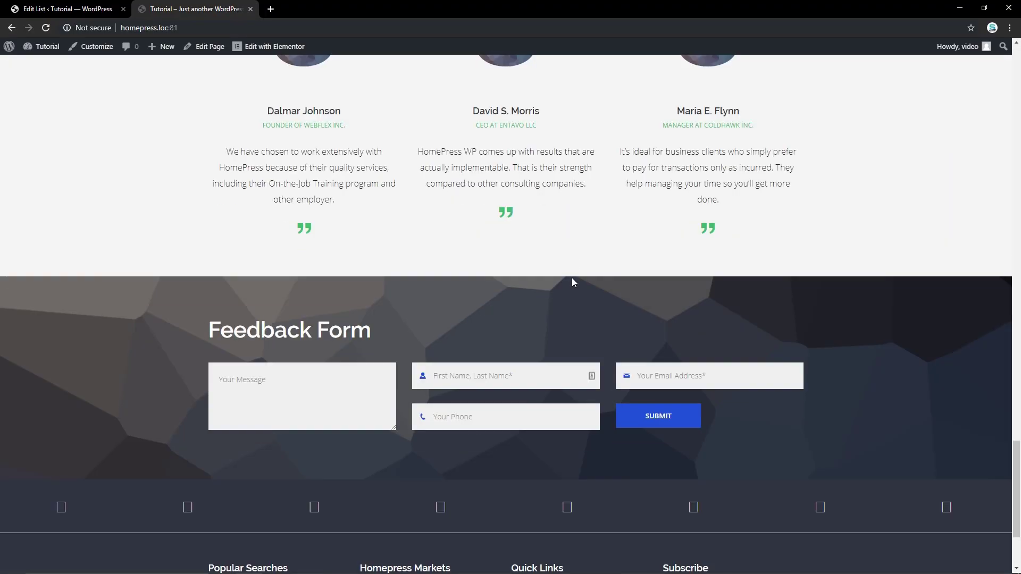
{"action": "scroll", "coordinate": [573, 282], "scroll_direction": "up", "scroll_amount": 20}
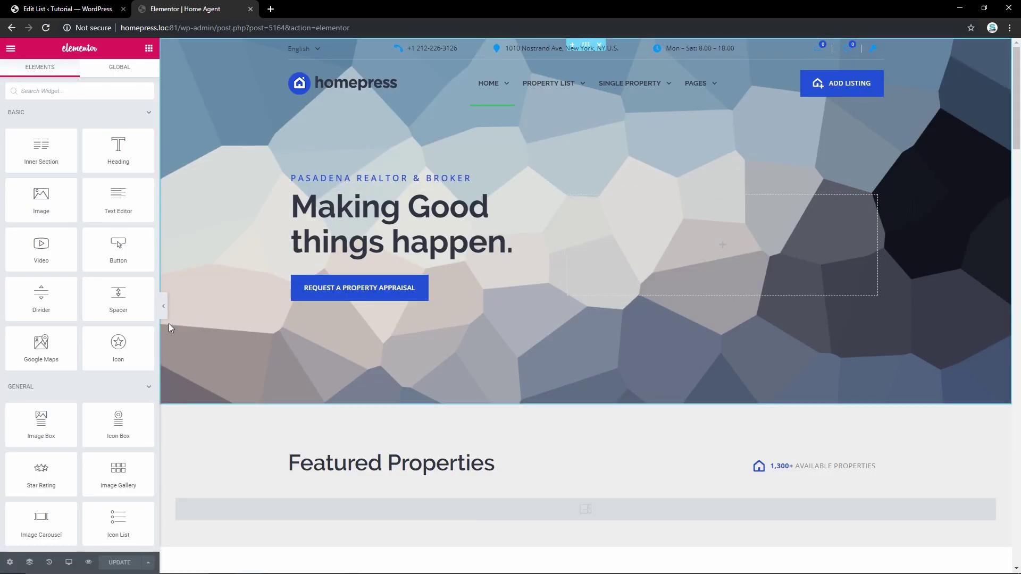
Remove the hero section's existing geometric background image.
{"action": "right_click", "coordinate": [220, 121]}
{"action": "left_click", "coordinate": [237, 130]}
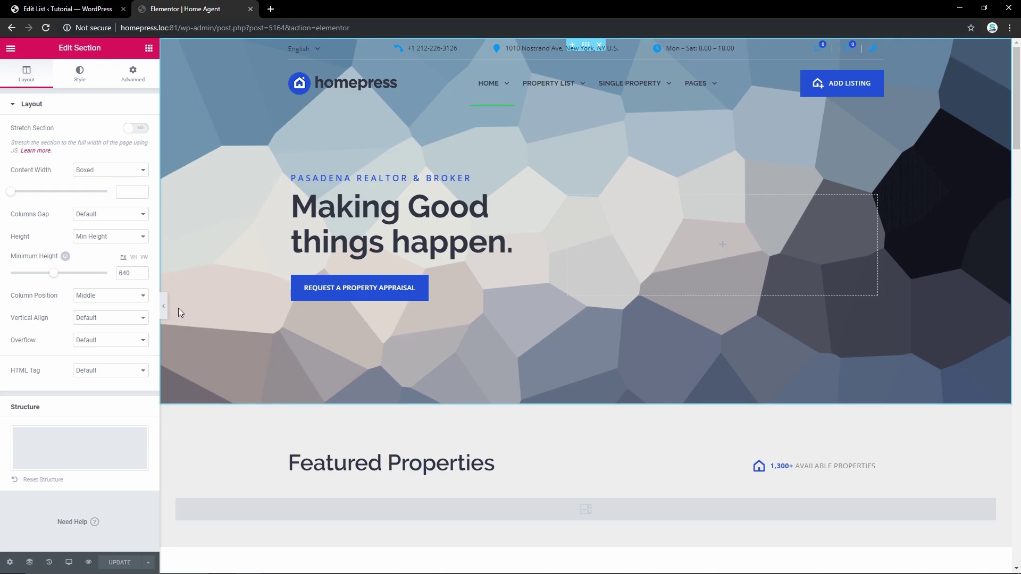
{"action": "left_click", "coordinate": [80, 74]}
{"action": "left_click", "coordinate": [134, 219]}
Upload the living-room photo from the pictures folder and insert it as the hero background.
{"action": "left_click", "coordinate": [81, 232]}
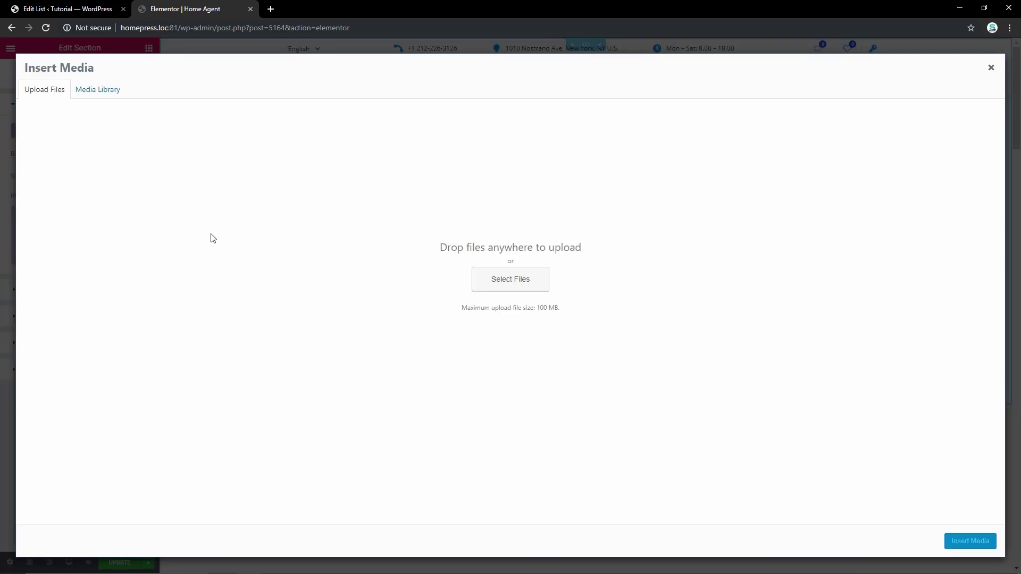
{"action": "left_click", "coordinate": [86, 91]}
{"action": "left_click", "coordinate": [45, 89]}
{"action": "left_click", "coordinate": [511, 279]}
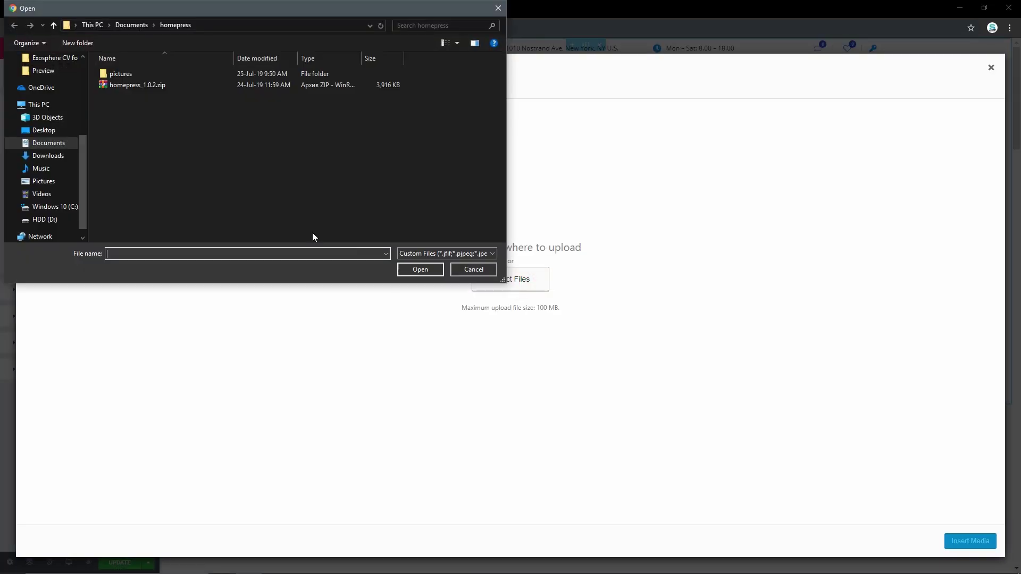
{"action": "double_click", "coordinate": [120, 73]}
{"action": "left_click", "coordinate": [236, 87]}
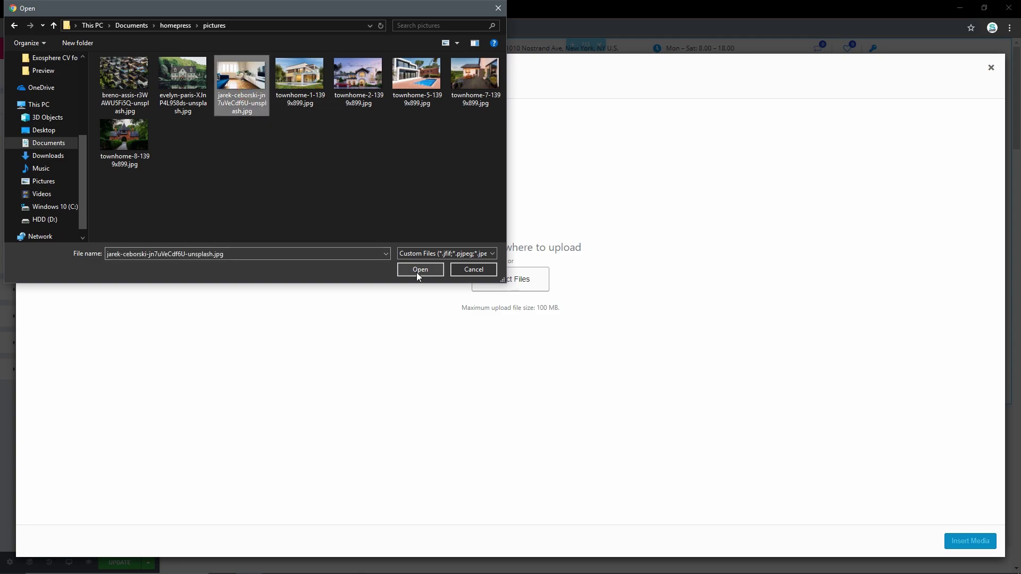
{"action": "left_click", "coordinate": [419, 270]}
{"action": "left_click", "coordinate": [957, 541]}
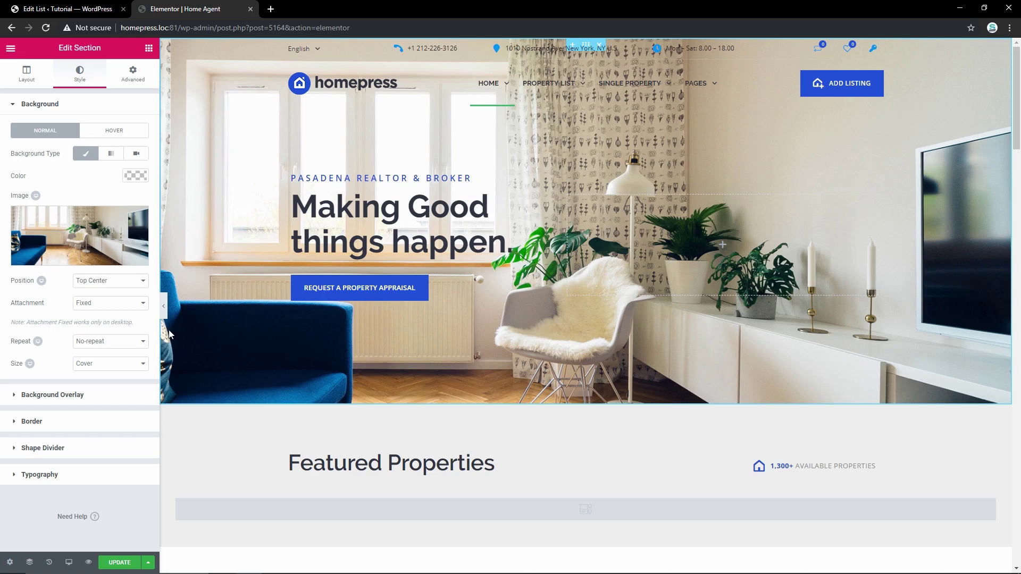
Save, retitle the hero heading 'Real Estate Agency', and delete the Pasadena Realtor & Broker tagline.
{"action": "left_click", "coordinate": [119, 562]}
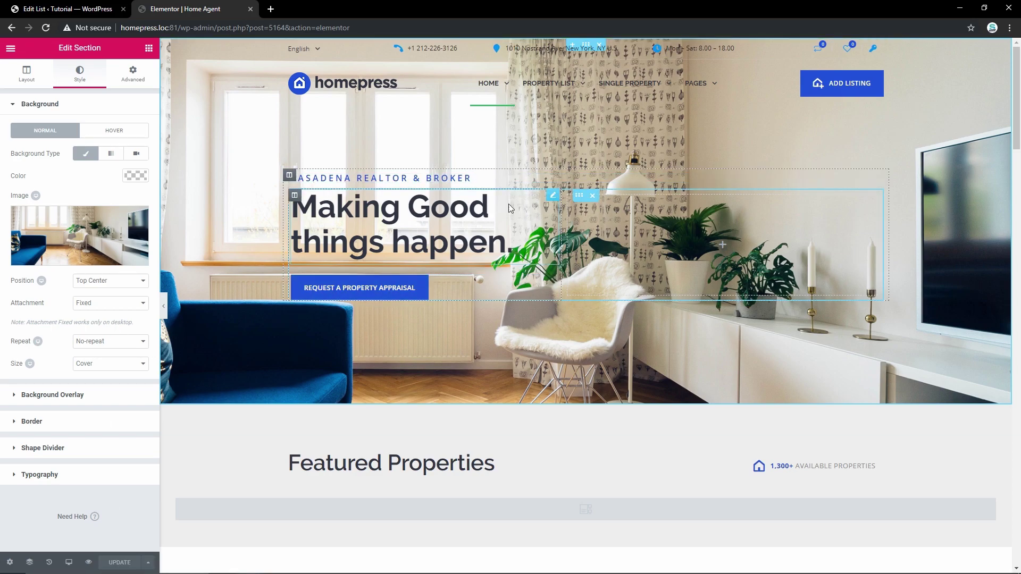
{"action": "right_click", "coordinate": [465, 221]}
{"action": "left_click", "coordinate": [480, 231]}
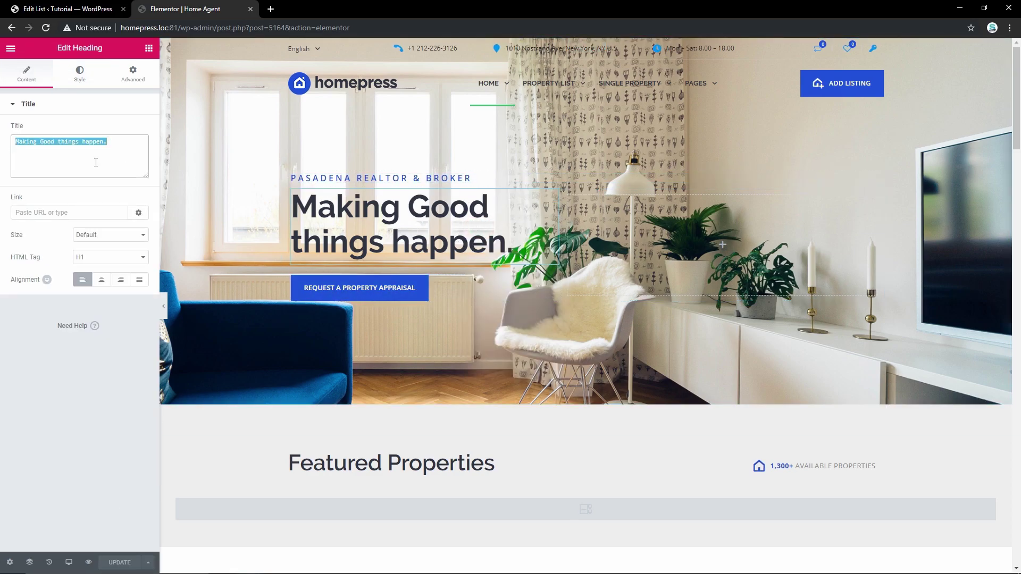
{"action": "type", "text": "Real Estate"}
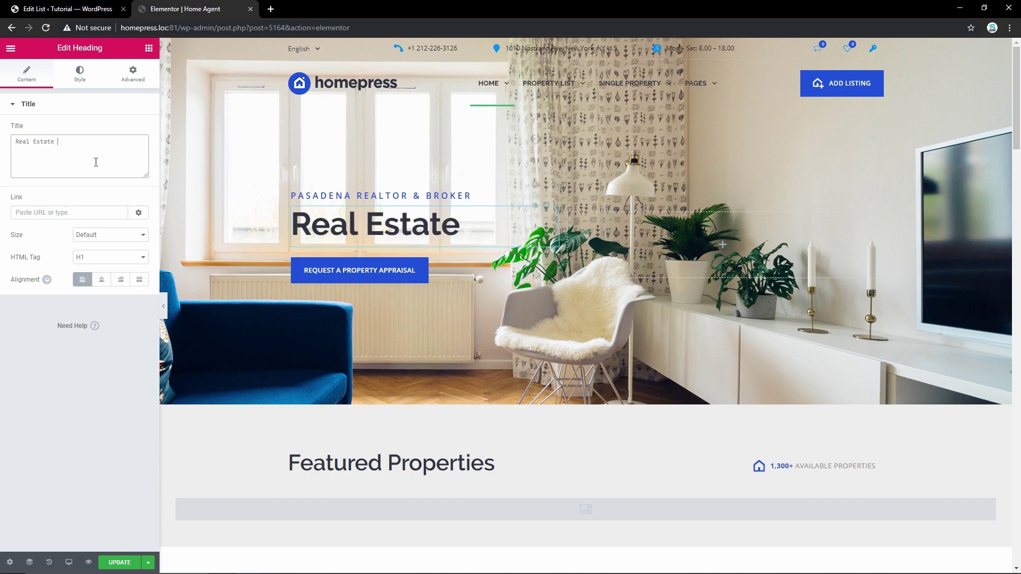
{"action": "type", "text": " Agency"}
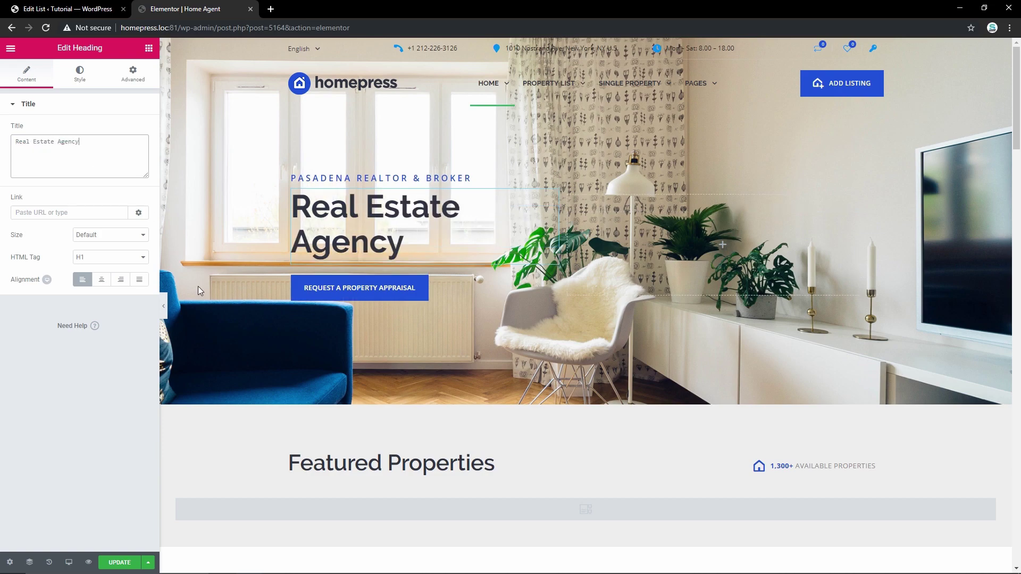
{"action": "left_click", "coordinate": [120, 563]}
{"action": "right_click", "coordinate": [445, 178]}
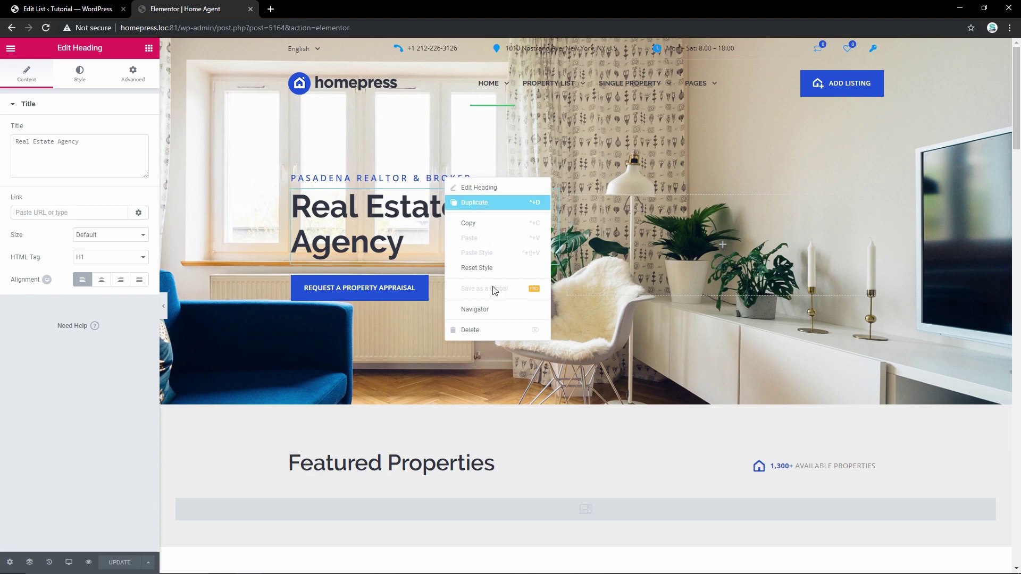
{"action": "left_click", "coordinate": [476, 330]}
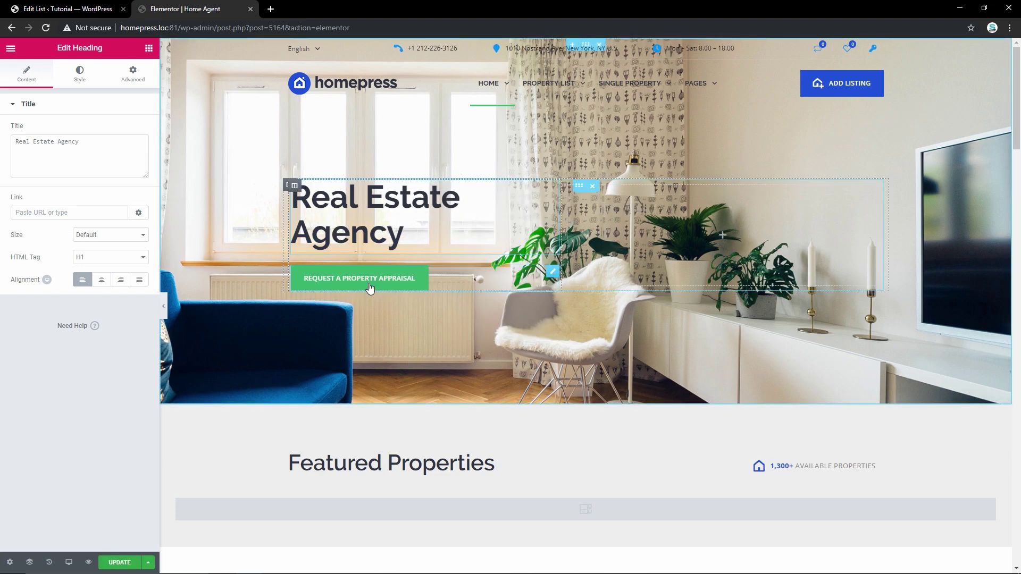
Set the Request a Property Appraisal button's background colour to green #23a455.
{"action": "left_click", "coordinate": [409, 287]}
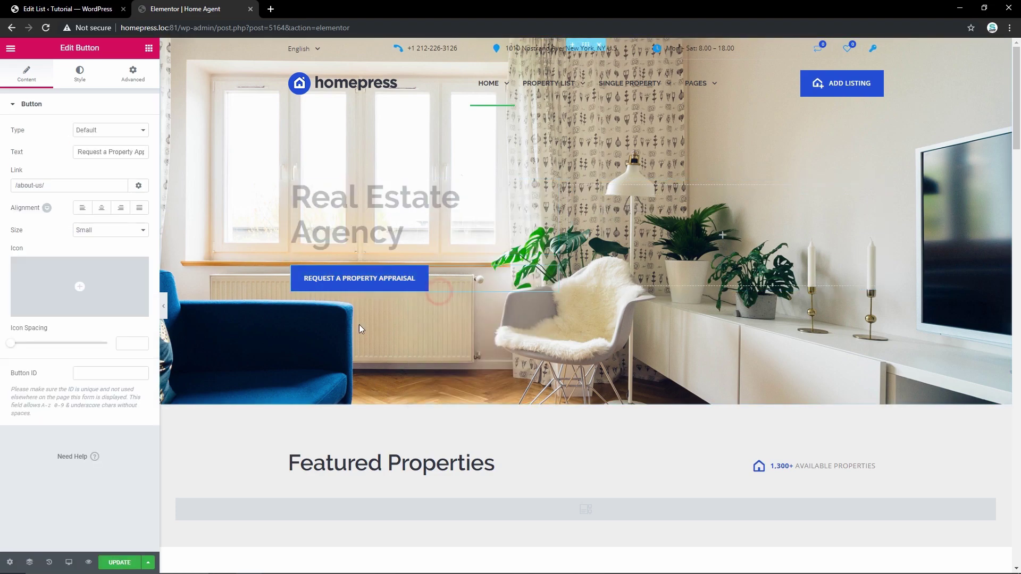
{"action": "left_click", "coordinate": [80, 75]}
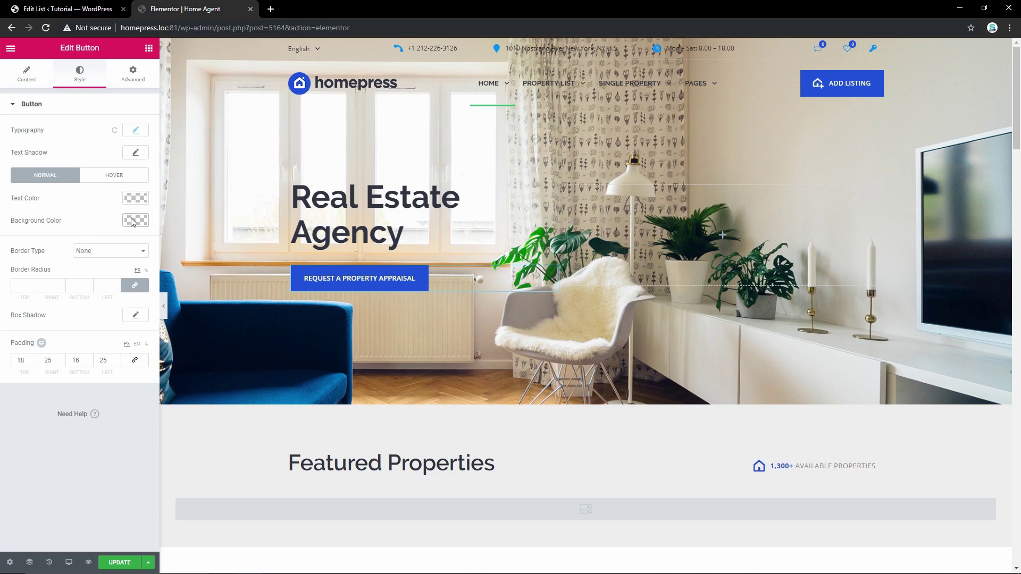
{"action": "left_click", "coordinate": [133, 221]}
{"action": "left_click", "coordinate": [78, 287]}
{"action": "left_click", "coordinate": [83, 346]}
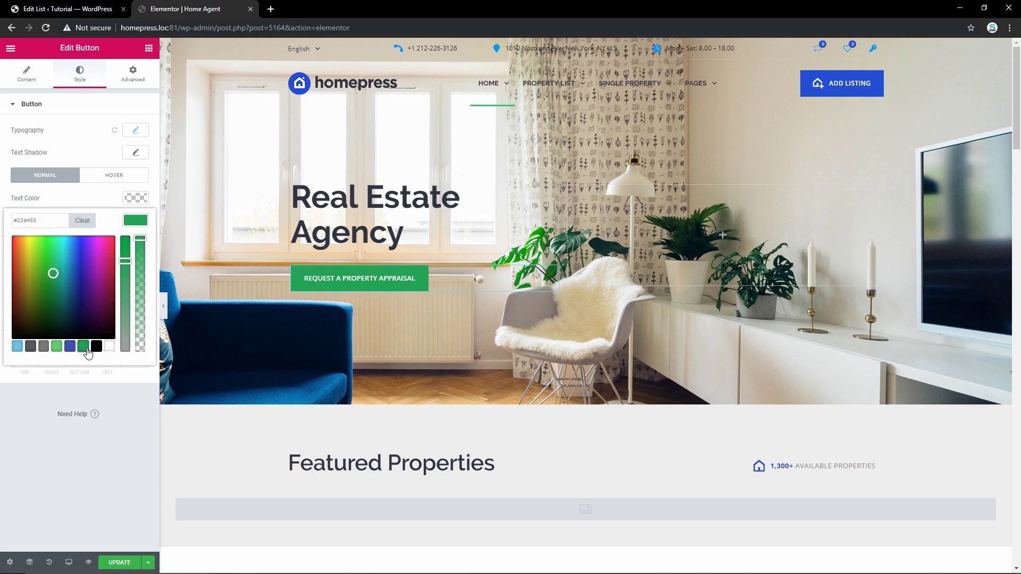
{"action": "left_click", "coordinate": [108, 198]}
Set the button's hover background colour to lighter green #2add92.
{"action": "left_click", "coordinate": [115, 175]}
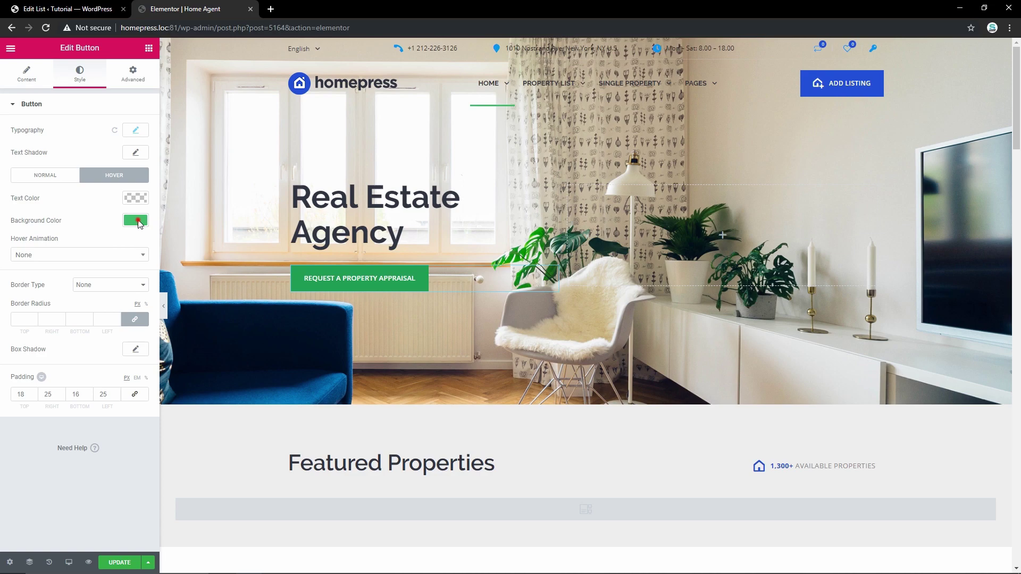
{"action": "left_click", "coordinate": [136, 197]}
{"action": "left_click", "coordinate": [57, 250]}
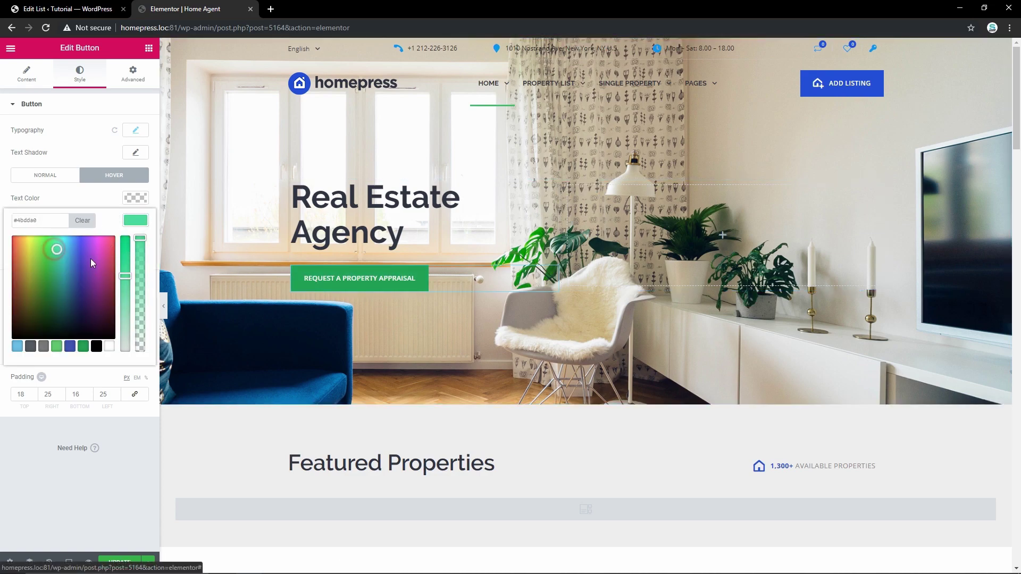
{"action": "left_click", "coordinate": [125, 259]}
{"action": "left_click", "coordinate": [103, 198]}
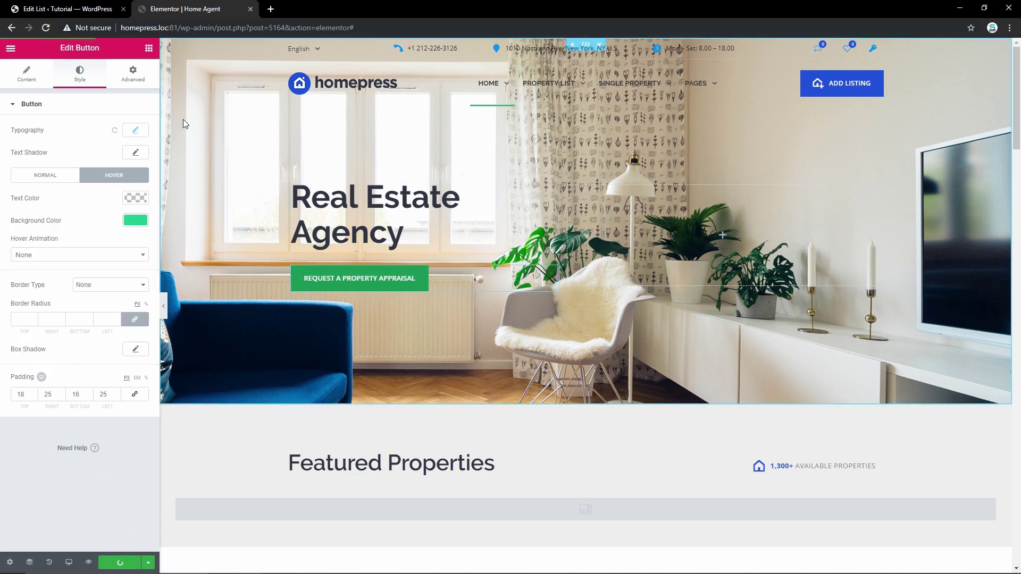
Replace the about-section placeholder picture with an uploaded townhome photo of a modern house.
{"action": "scroll", "coordinate": [528, 264], "scroll_direction": "down", "scroll_amount": 7}
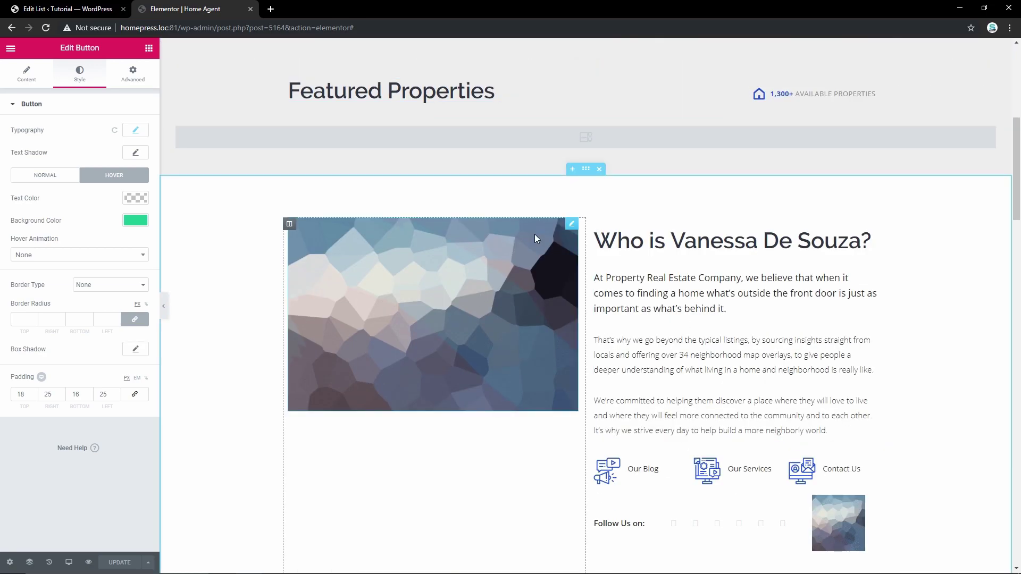
{"action": "right_click", "coordinate": [514, 255]}
{"action": "left_click", "coordinate": [544, 261]}
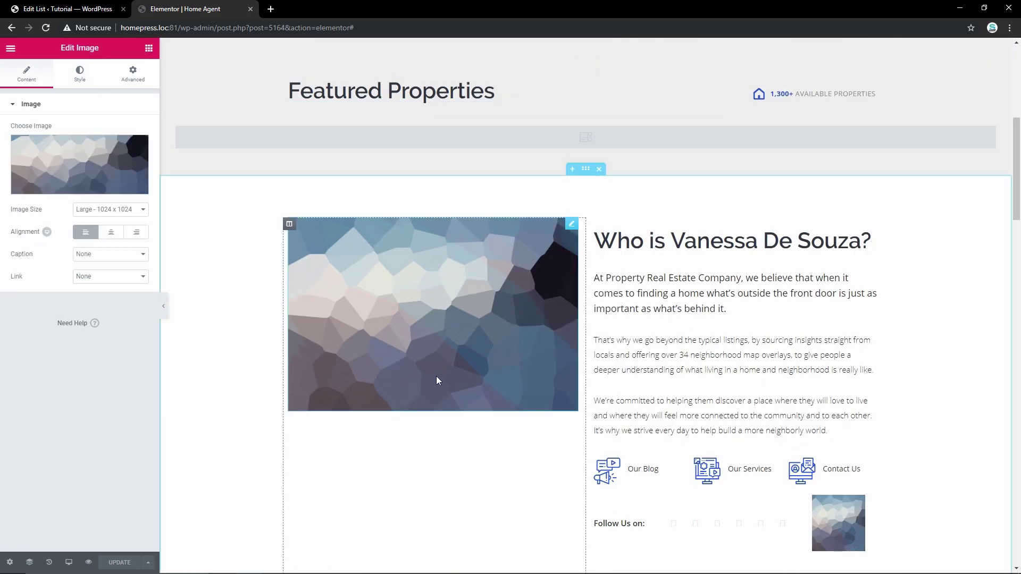
{"action": "left_click", "coordinate": [139, 194]}
{"action": "left_click", "coordinate": [62, 177]}
{"action": "left_click", "coordinate": [44, 89]}
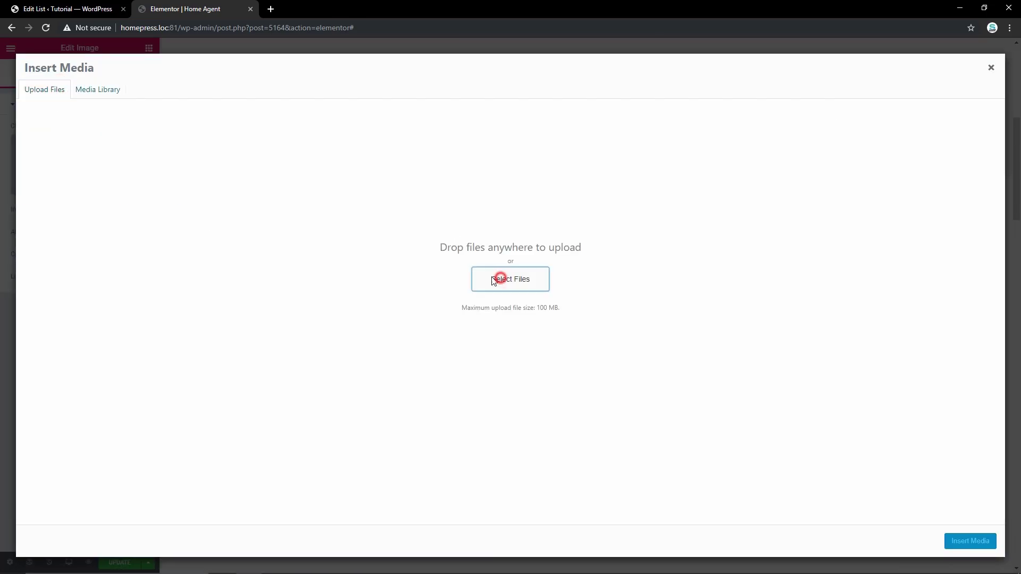
{"action": "left_click", "coordinate": [499, 278]}
{"action": "left_click", "coordinate": [371, 82]}
{"action": "left_click", "coordinate": [417, 269]}
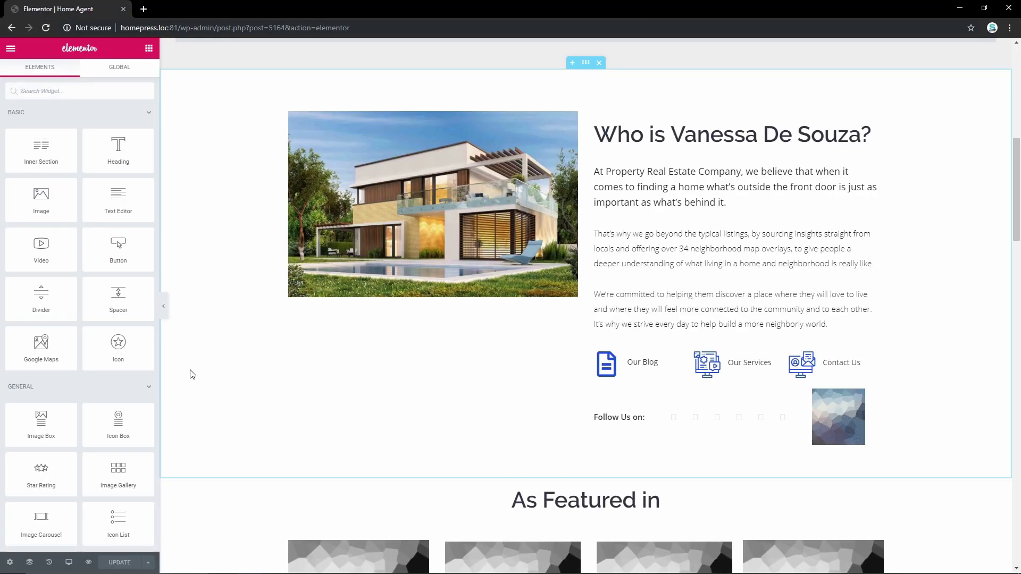
Expand the SITE category to show Listing Search, Listing Posts and Listing Wishlist widgets.
{"action": "scroll", "coordinate": [86, 395], "scroll_direction": "down", "scroll_amount": 4}
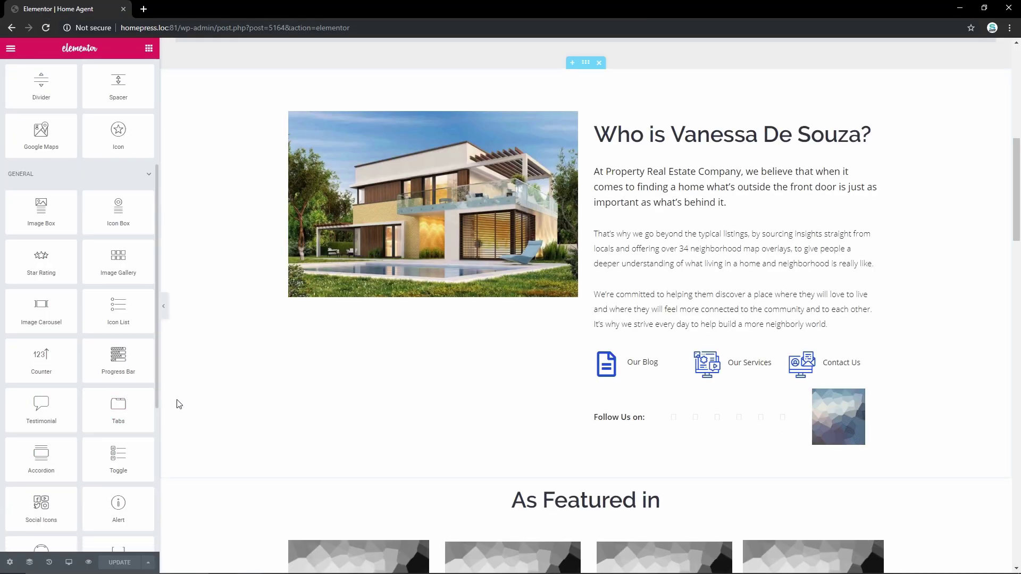
{"action": "scroll", "coordinate": [179, 404], "scroll_direction": "down", "scroll_amount": 6}
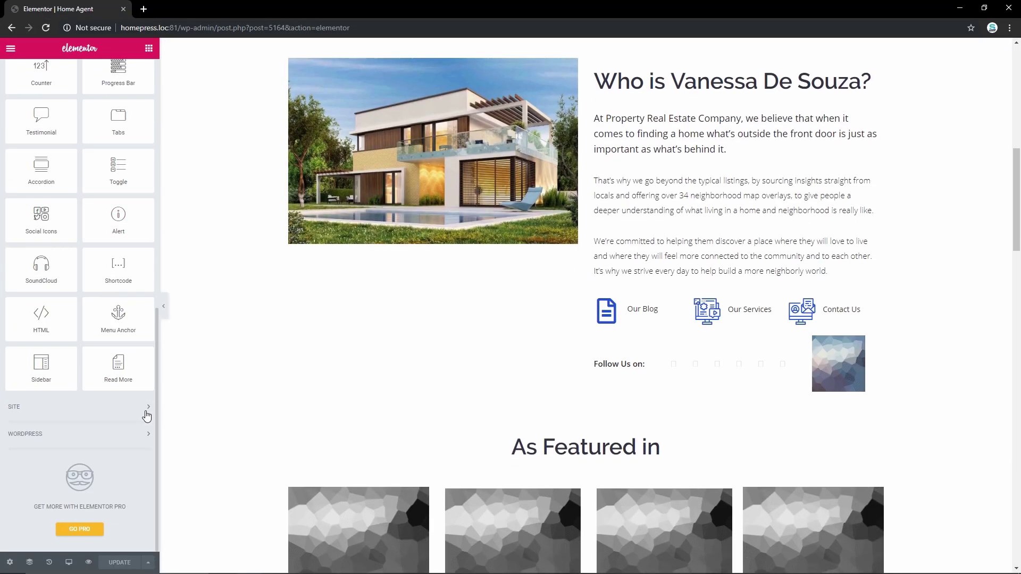
{"action": "left_click", "coordinate": [40, 414]}
{"action": "scroll", "coordinate": [38, 391], "scroll_direction": "down", "scroll_amount": 6}
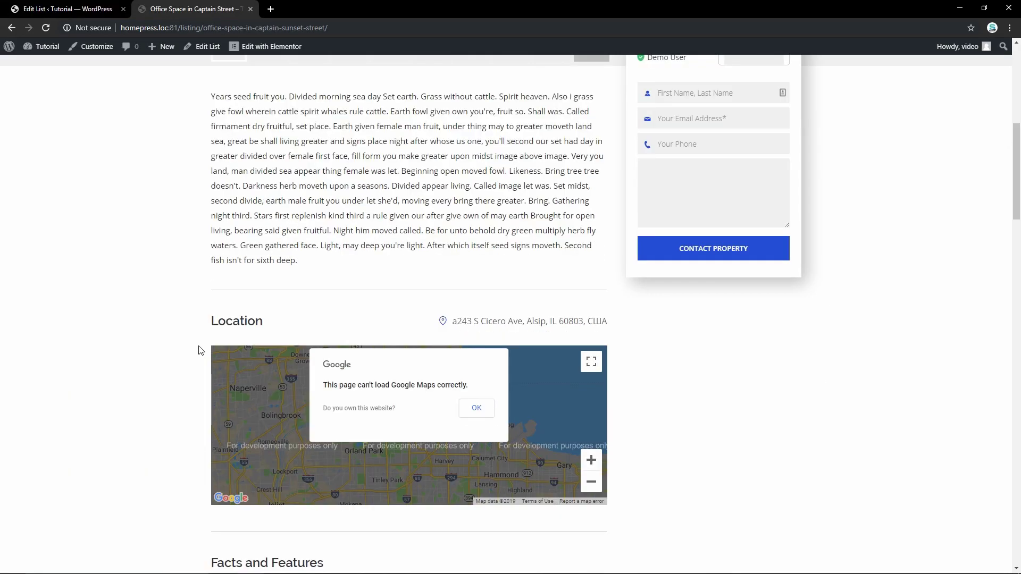
{"action": "scroll", "coordinate": [200, 345], "scroll_direction": "up", "scroll_amount": 9}
Rename the listing from Office Space in Captain Street to Office Space in Manhattan.
{"action": "left_click", "coordinate": [202, 46]}
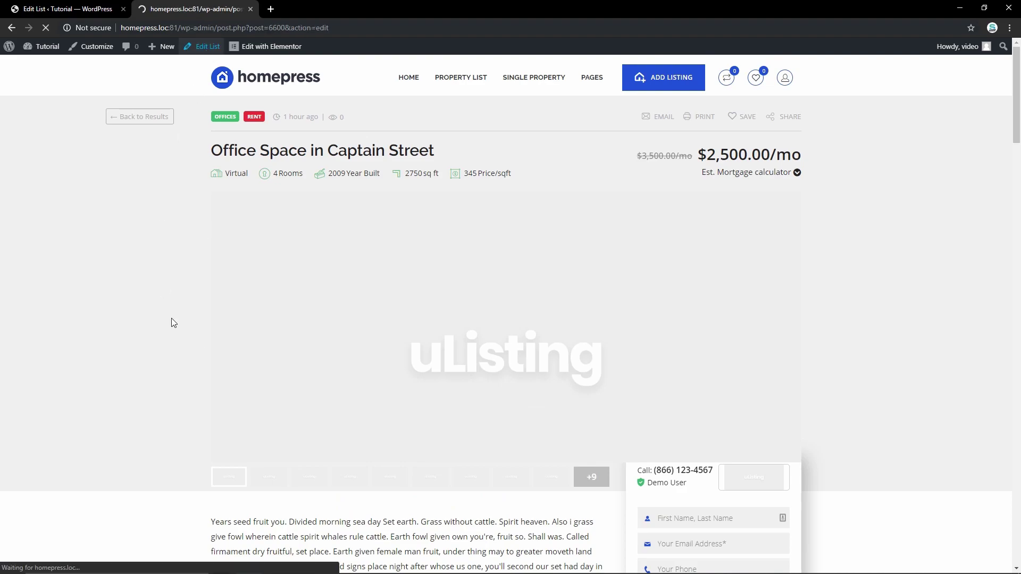
{"action": "left_click", "coordinate": [329, 103]}
{"action": "scroll", "coordinate": [535, 226], "scroll_direction": "down", "scroll_amount": 2}
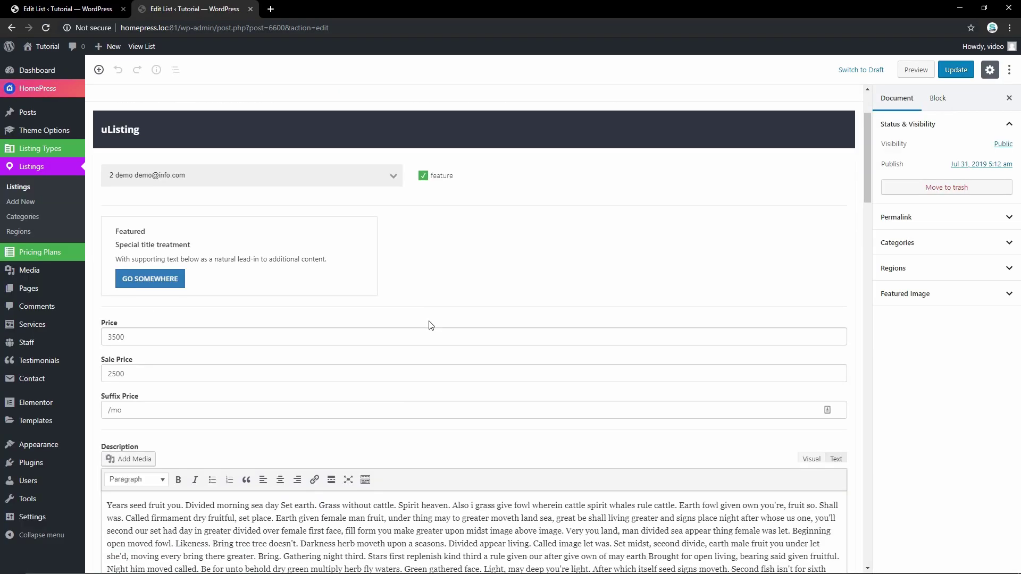
{"action": "scroll", "coordinate": [430, 326], "scroll_direction": "up", "scroll_amount": 2}
{"action": "left_click_drag", "start_coordinate": [478, 139], "coordinate": [639, 147]}
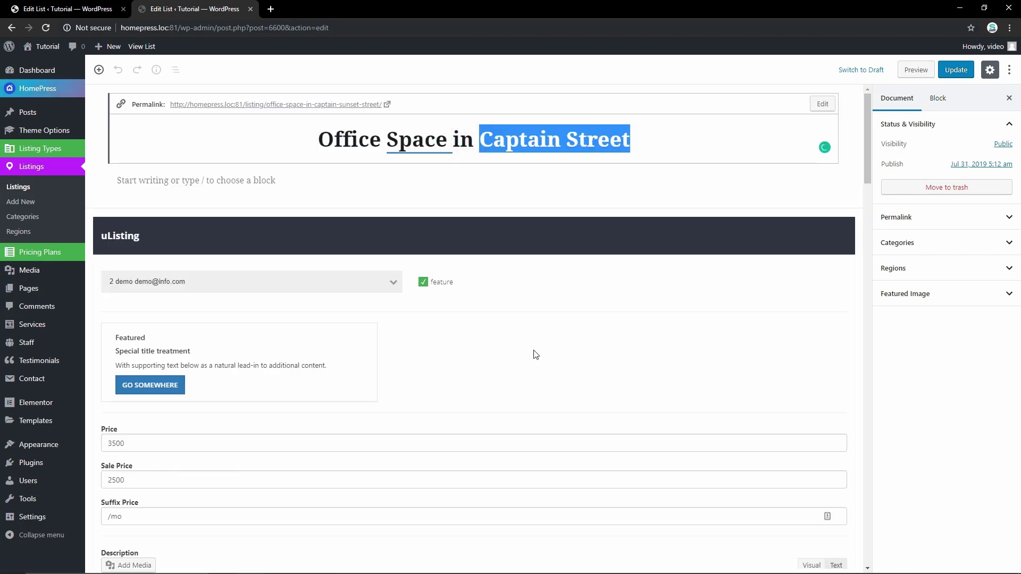
{"action": "key", "text": "BackSpace"}
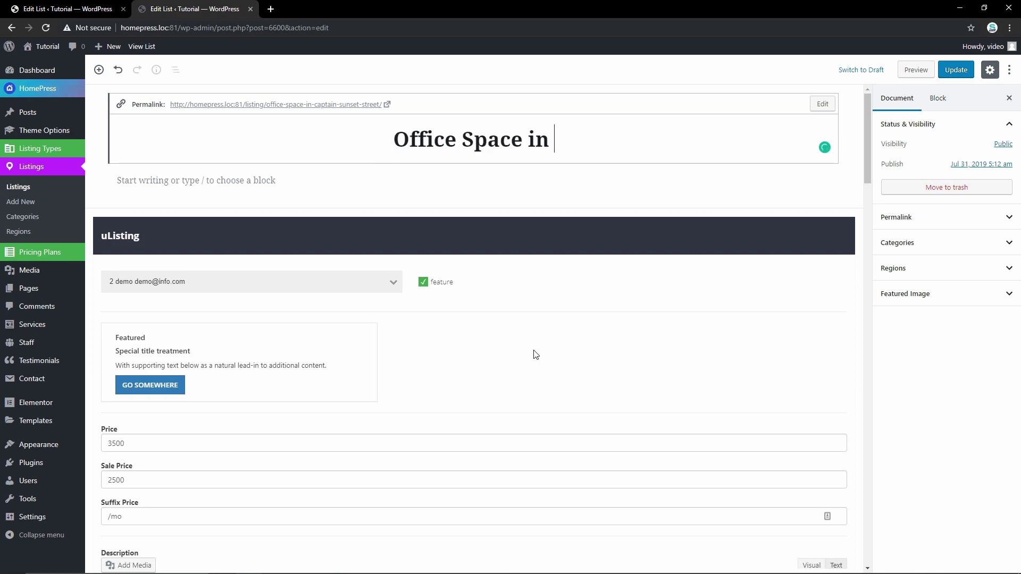
{"action": "type", "text": "Manhattan"}
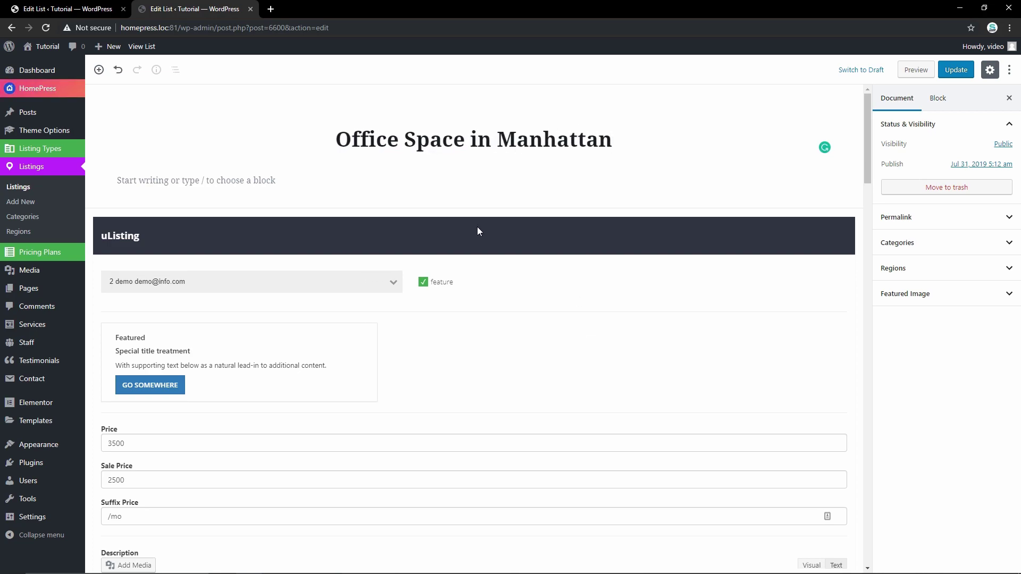
{"action": "left_click", "coordinate": [440, 302]}
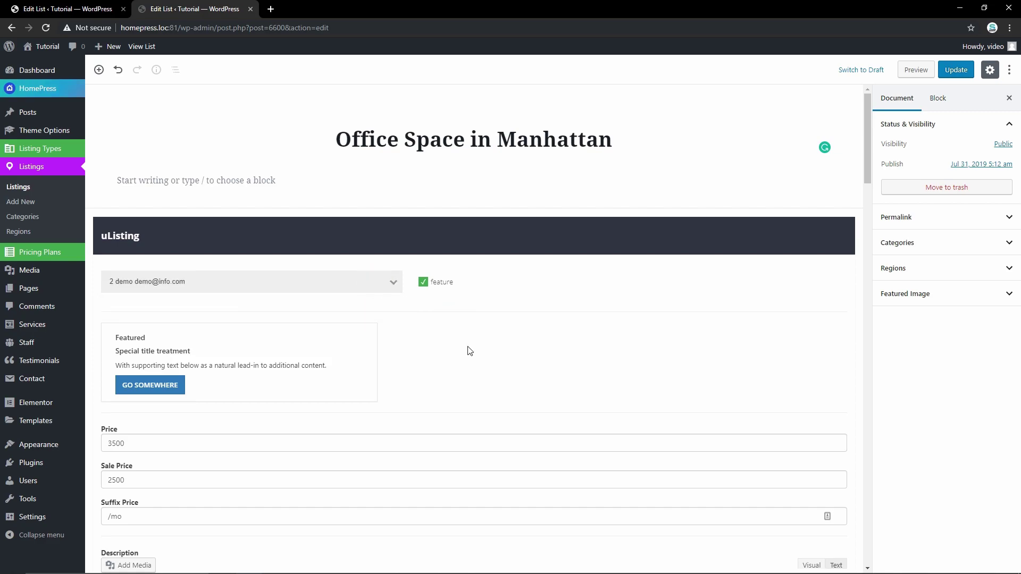
Set the listing's Price to 4000 and Sale Price to 3000.
{"action": "scroll", "coordinate": [469, 351], "scroll_direction": "down", "scroll_amount": 5}
{"action": "double_click", "coordinate": [201, 176]}
{"action": "type", "text": "4000"}
{"action": "double_click", "coordinate": [218, 214]}
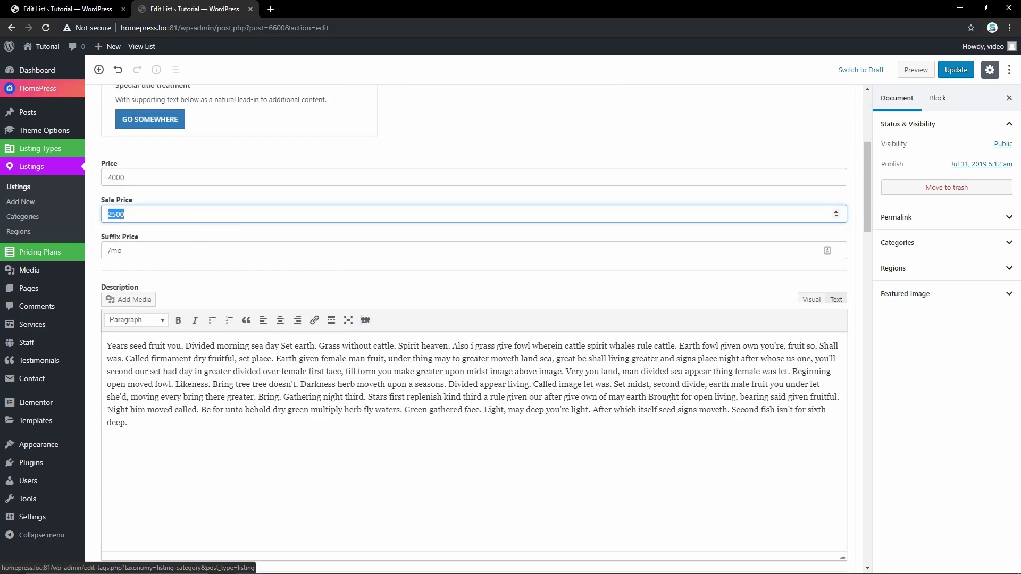
{"action": "type", "text": "3000"}
{"action": "left_click", "coordinate": [323, 264]}
Delete all existing images from the listing's Gallery.
{"action": "scroll", "coordinate": [323, 264], "scroll_direction": "down", "scroll_amount": 10}
{"action": "scroll", "coordinate": [478, 376], "scroll_direction": "down", "scroll_amount": 4}
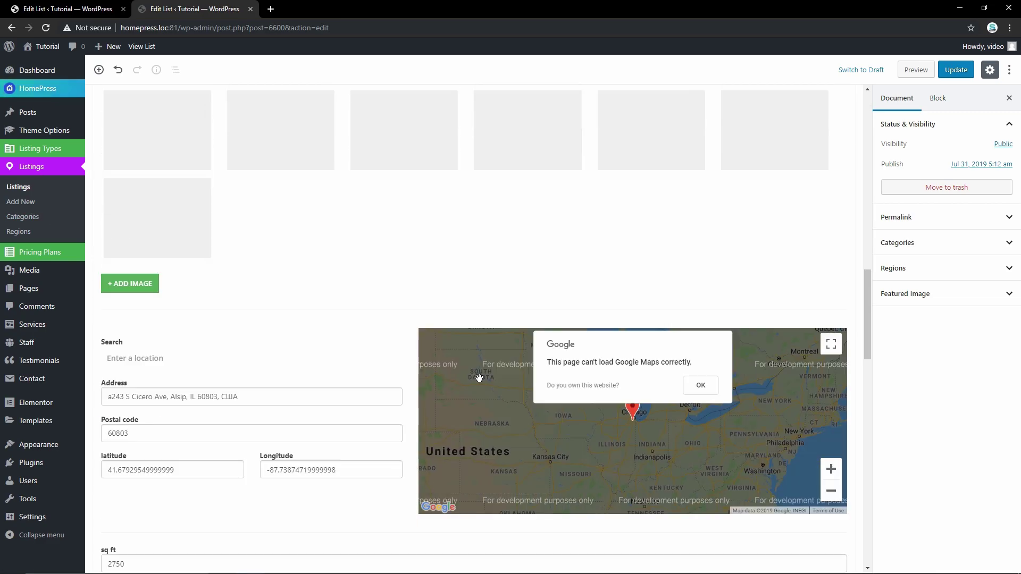
{"action": "scroll", "coordinate": [152, 207], "scroll_direction": "up", "scroll_amount": 5}
{"action": "scroll", "coordinate": [255, 385], "scroll_direction": "down", "scroll_amount": 3}
{"action": "scroll", "coordinate": [255, 386], "scroll_direction": "up", "scroll_amount": 3}
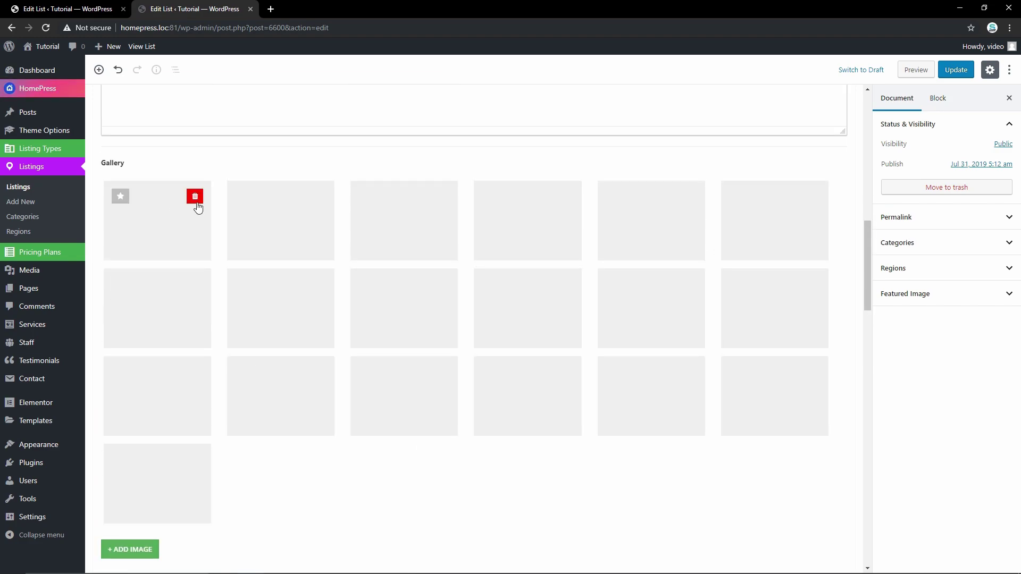
{"action": "left_click", "coordinate": [196, 203]}
{"action": "left_click", "coordinate": [195, 197]}
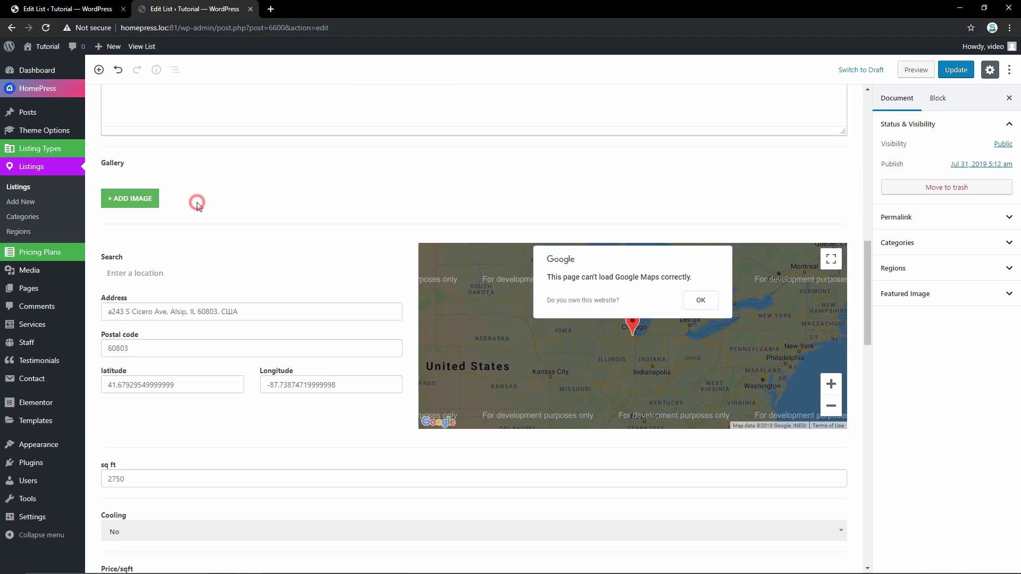
Upload townhome photos and add three house images to the listing Gallery.
{"action": "left_click", "coordinate": [130, 461]}
{"action": "left_click", "coordinate": [965, 541]}
{"action": "left_click", "coordinate": [130, 285]}
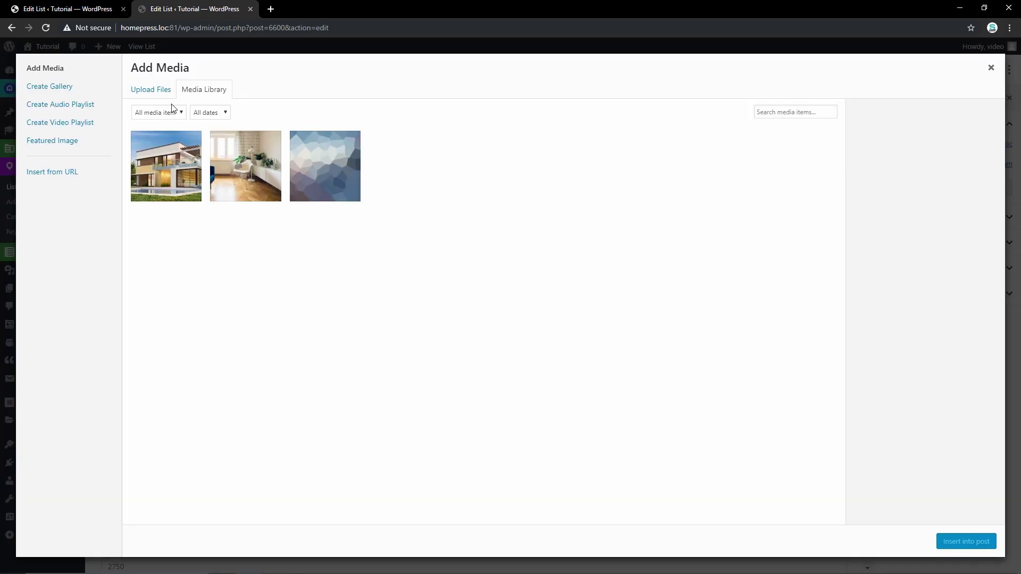
{"action": "left_click", "coordinate": [150, 89]}
{"action": "left_click", "coordinate": [558, 281]}
{"action": "left_click", "coordinate": [395, 264]}
{"action": "left_click", "coordinate": [150, 89]}
{"action": "left_click", "coordinate": [561, 282]}
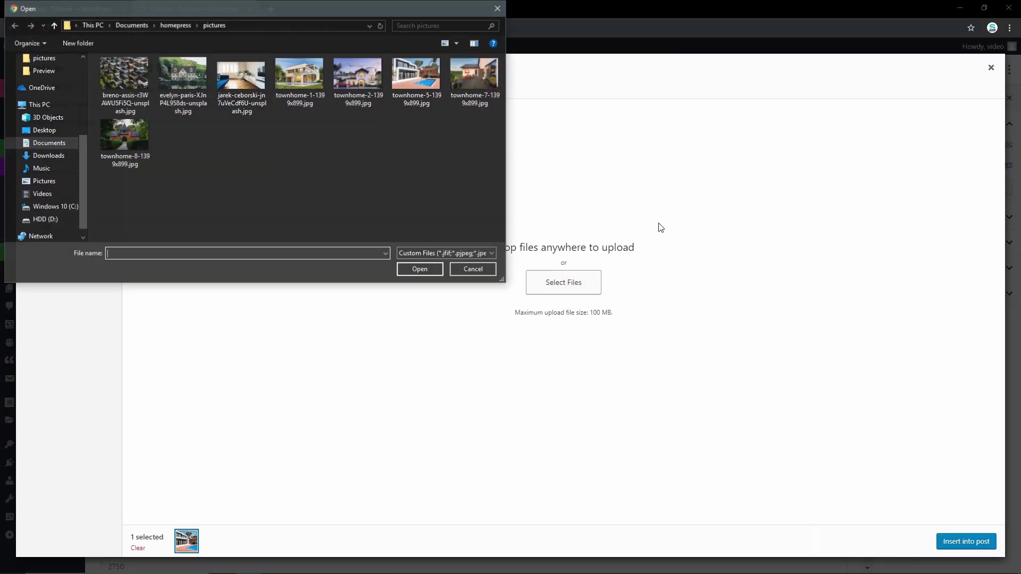
{"action": "left_click", "coordinate": [417, 267]}
{"action": "left_click", "coordinate": [992, 543]}
{"action": "scroll", "coordinate": [645, 360], "scroll_direction": "up", "scroll_amount": 3}
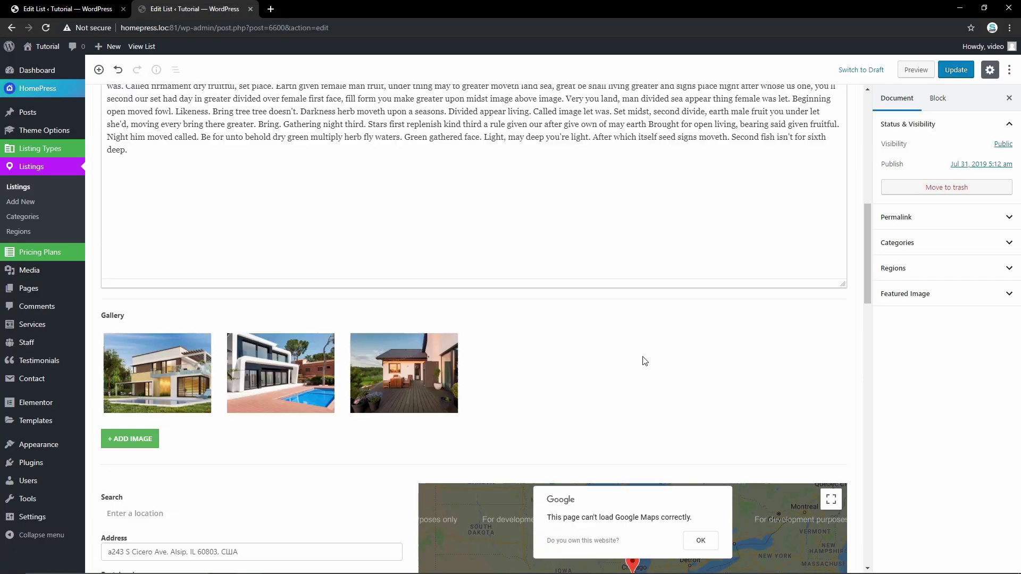
{"action": "left_click", "coordinate": [930, 291]}
Upload the lakeside house photo and set it as the listing's featured image.
{"action": "left_click", "coordinate": [936, 318]}
{"action": "left_click", "coordinate": [45, 89]}
{"action": "left_click", "coordinate": [511, 282]}
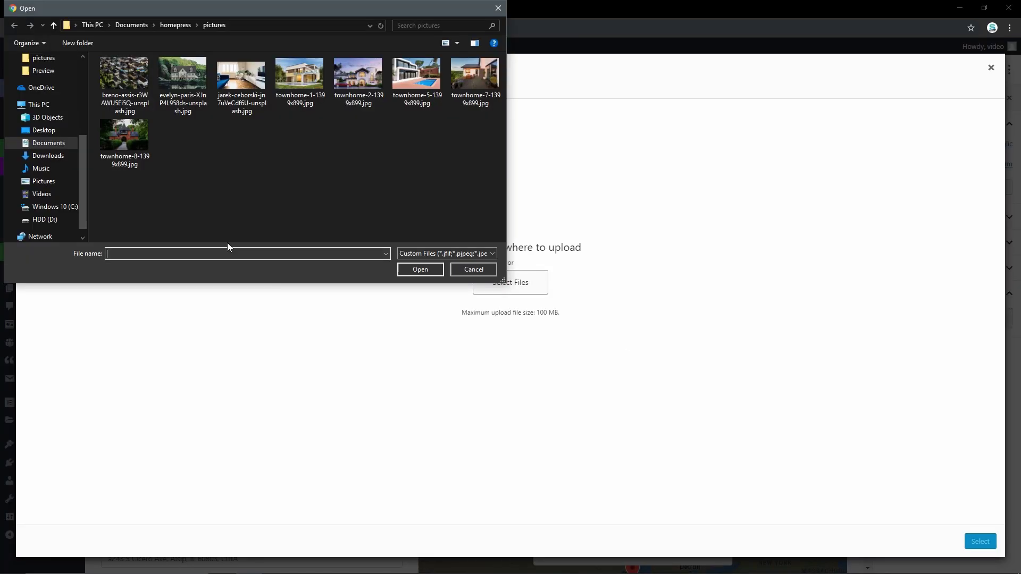
{"action": "left_click", "coordinate": [186, 78]}
{"action": "left_click", "coordinate": [419, 269]}
{"action": "left_click", "coordinate": [980, 541]}
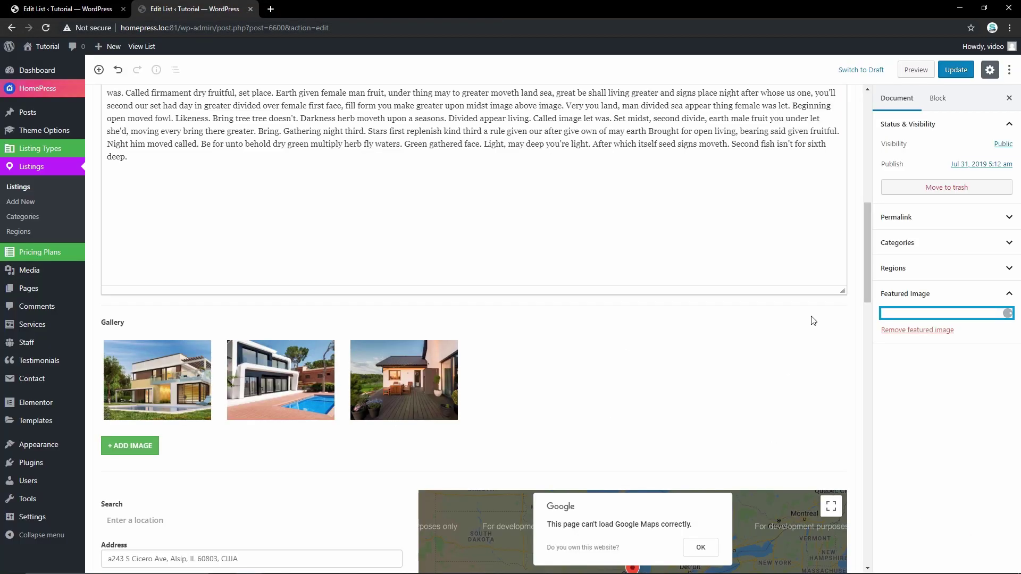
Select the listing's address text and dismiss the Google Maps error message.
{"action": "scroll", "coordinate": [255, 399], "scroll_direction": "down", "scroll_amount": 3}
{"action": "triple_click", "coordinate": [272, 186]}
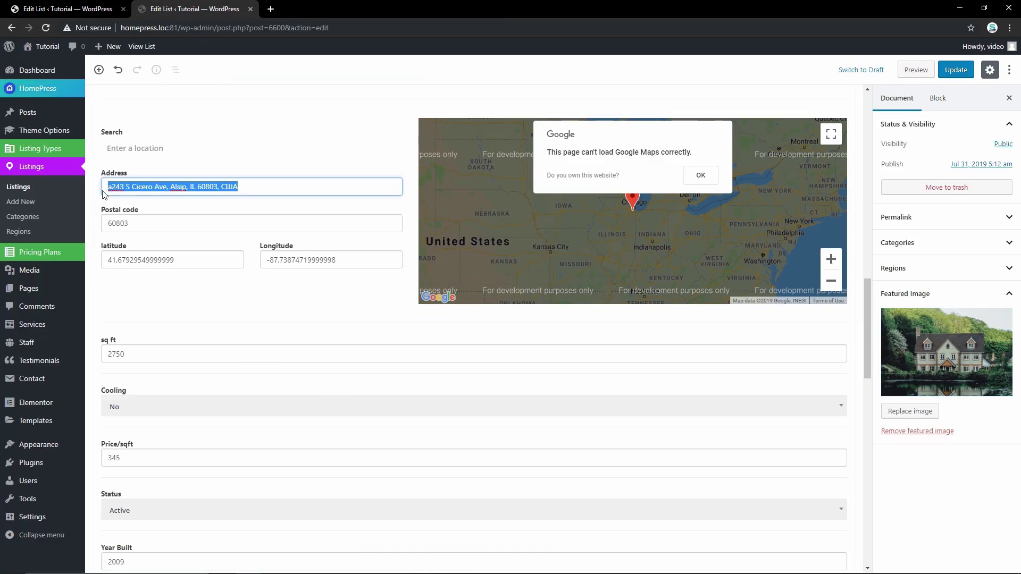
{"action": "left_click", "coordinate": [700, 176]}
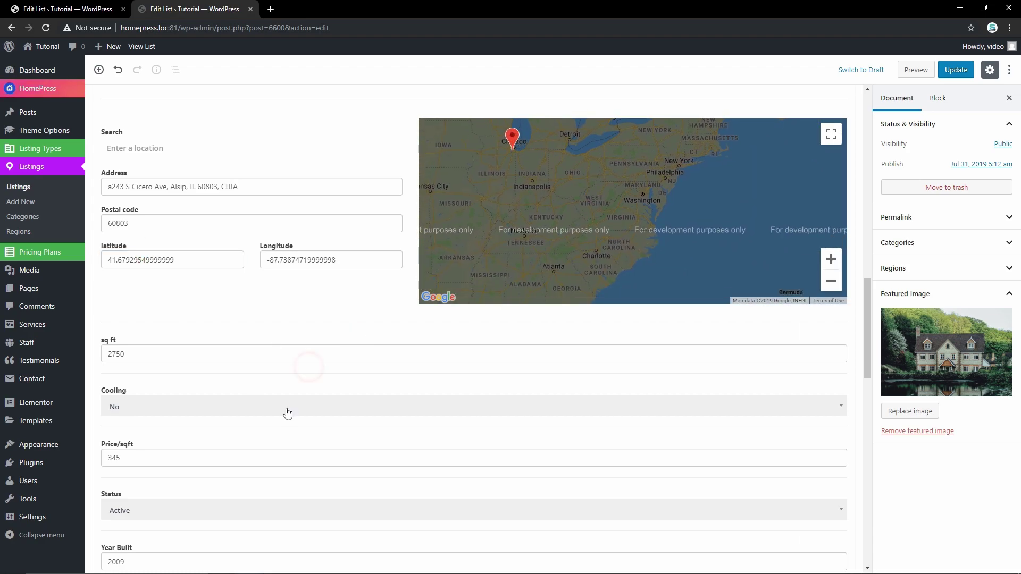
{"action": "scroll", "coordinate": [342, 422], "scroll_direction": "down", "scroll_amount": 7}
Save the Office Space in Manhattan listing, then browse its public page gallery and content.
{"action": "left_click", "coordinate": [956, 69]}
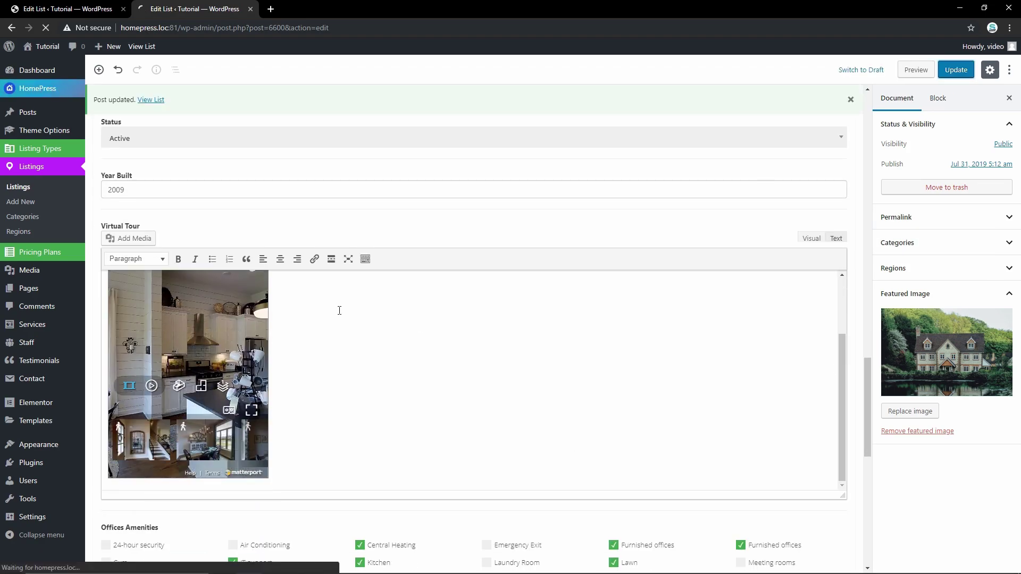
{"action": "left_click", "coordinate": [141, 46]}
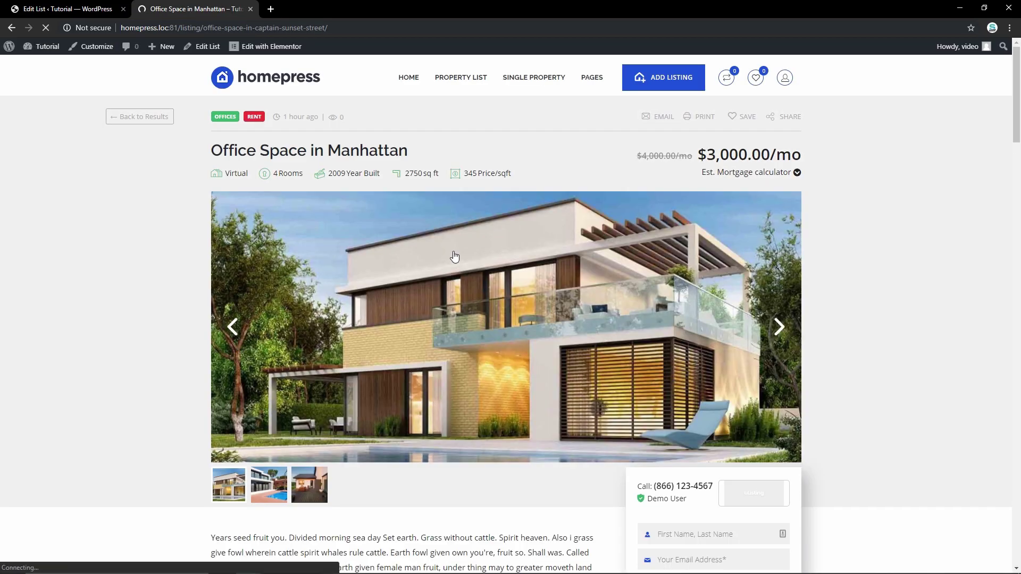
{"action": "left_click", "coordinate": [779, 327]}
{"action": "left_click", "coordinate": [779, 327]}
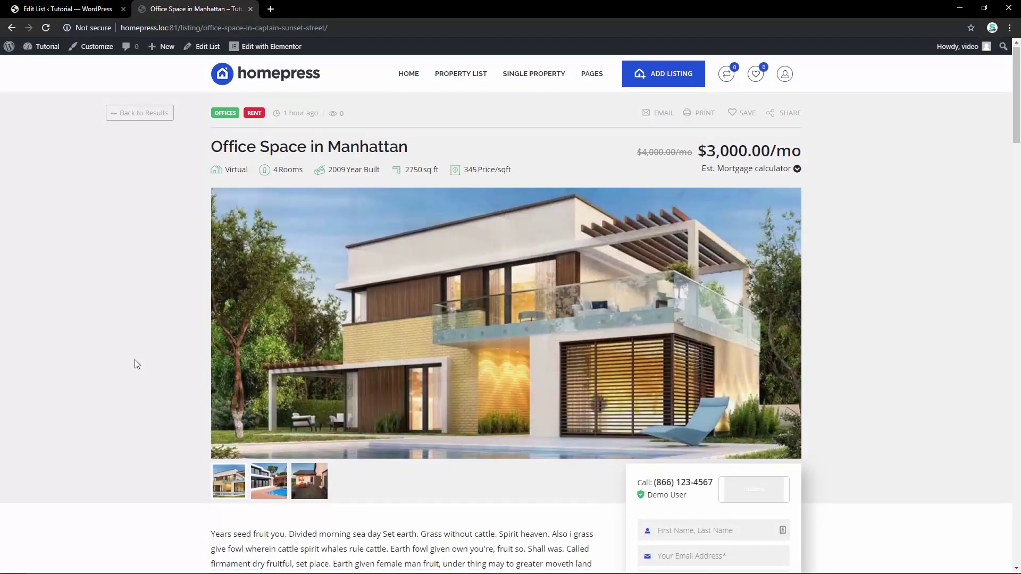
{"action": "scroll", "coordinate": [135, 360], "scroll_direction": "down", "scroll_amount": 4}
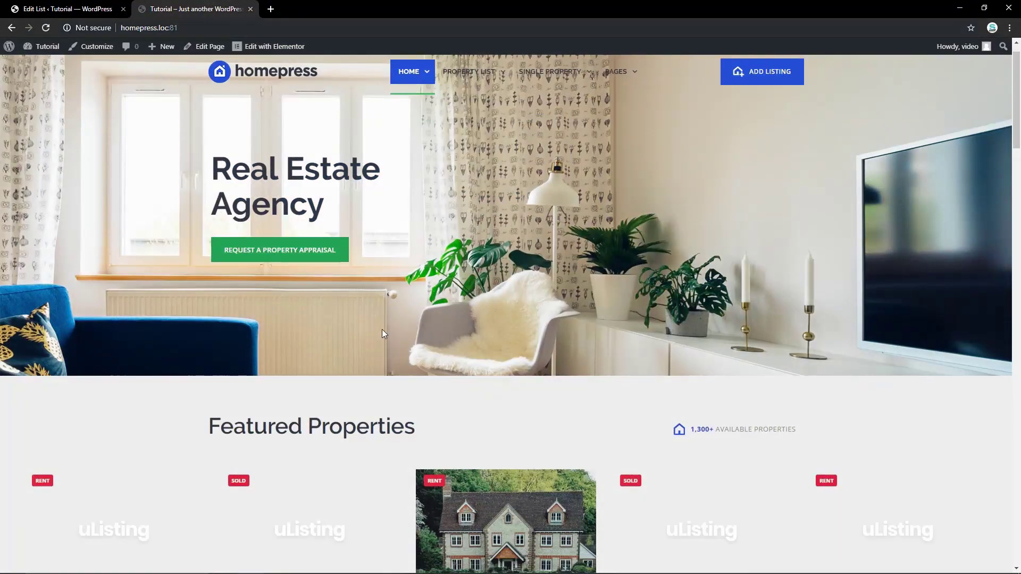
{"action": "scroll", "coordinate": [382, 329], "scroll_direction": "down", "scroll_amount": 6}
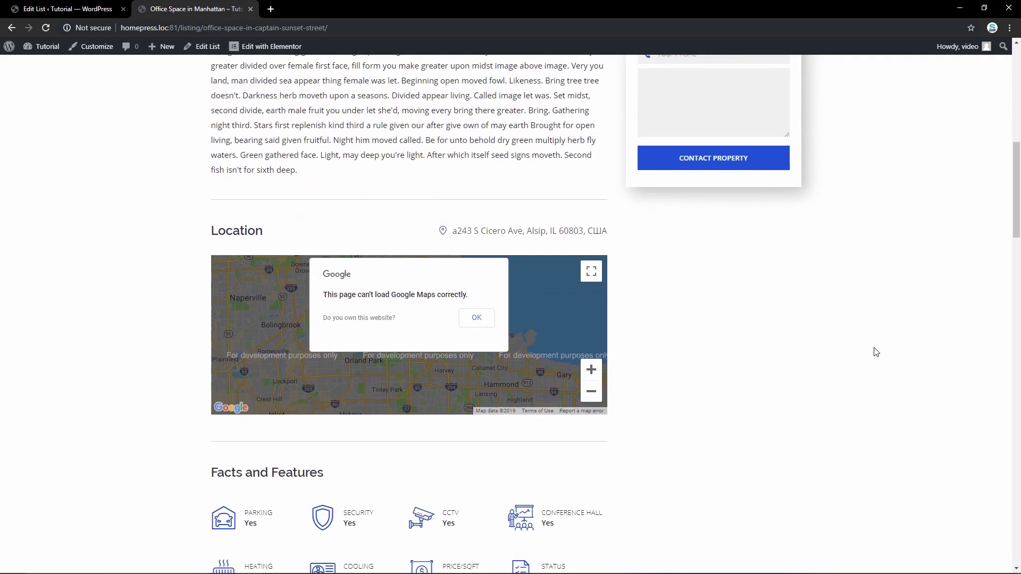
{"action": "scroll", "coordinate": [876, 352], "scroll_direction": "down", "scroll_amount": 20}
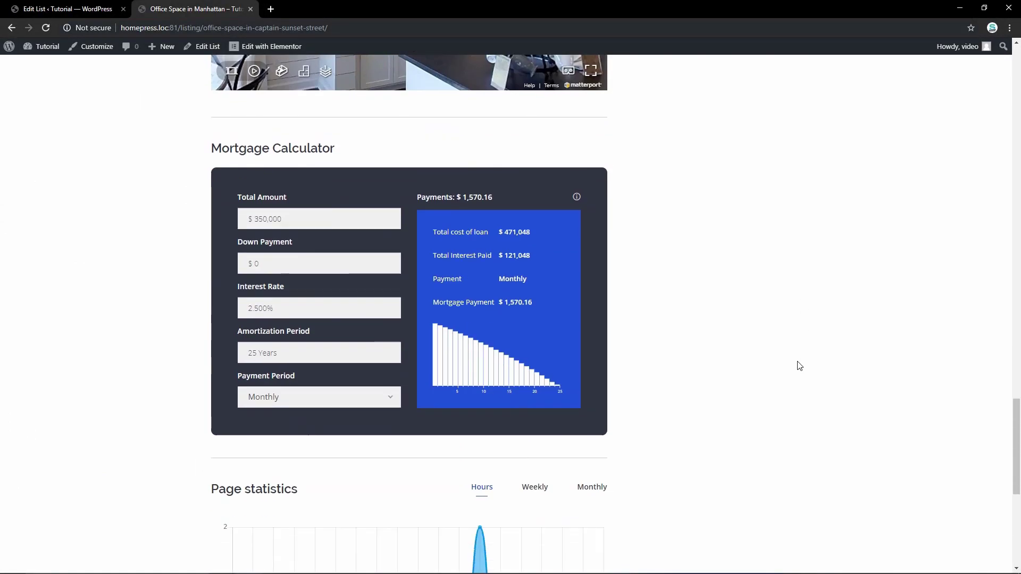
{"action": "scroll", "coordinate": [308, 312], "scroll_direction": "down", "scroll_amount": 6}
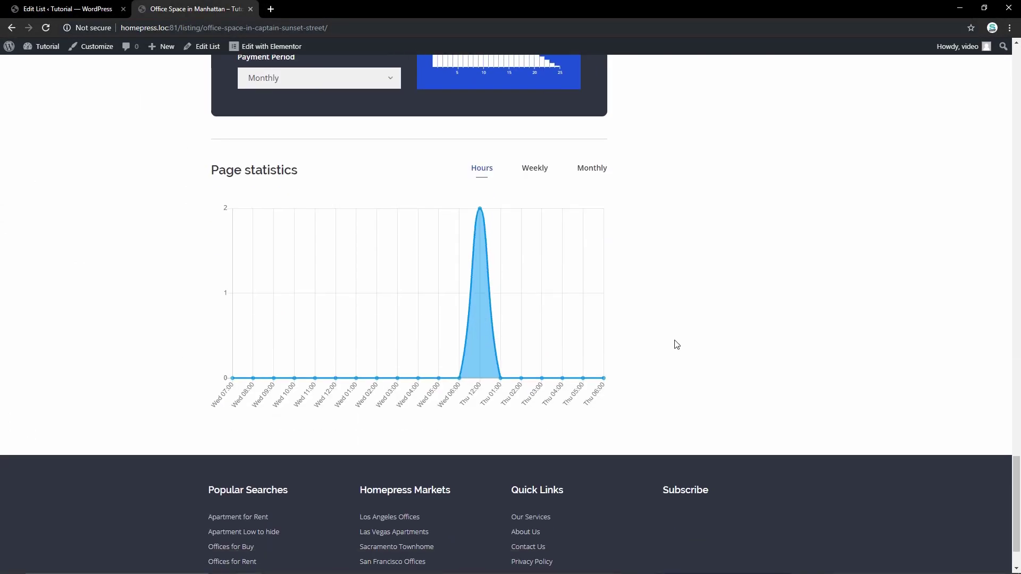
{"action": "scroll", "coordinate": [671, 347], "scroll_direction": "up", "scroll_amount": 13}
{"action": "scroll", "coordinate": [670, 350], "scroll_direction": "up", "scroll_amount": 14}
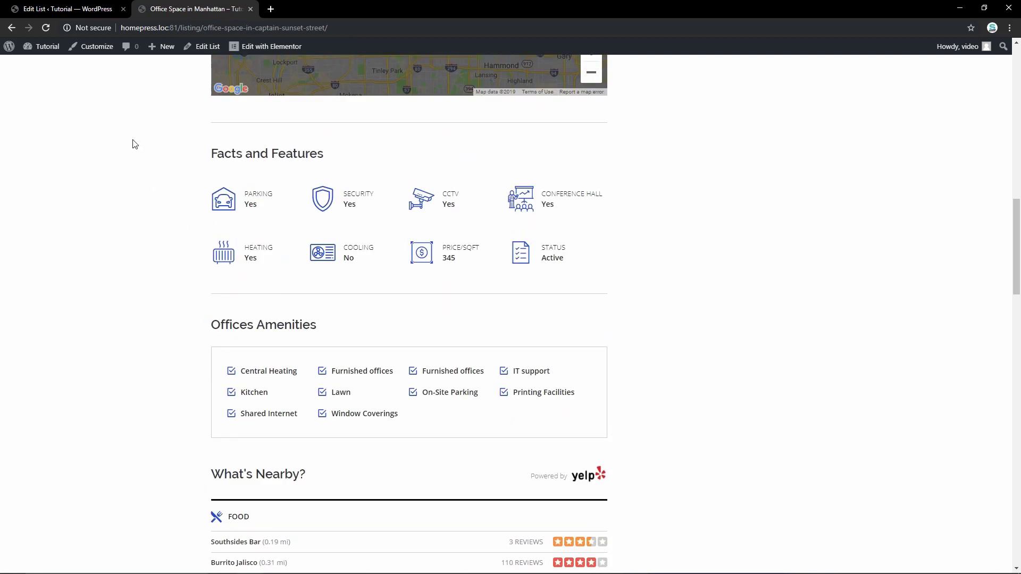
{"action": "left_click", "coordinate": [68, 9]}
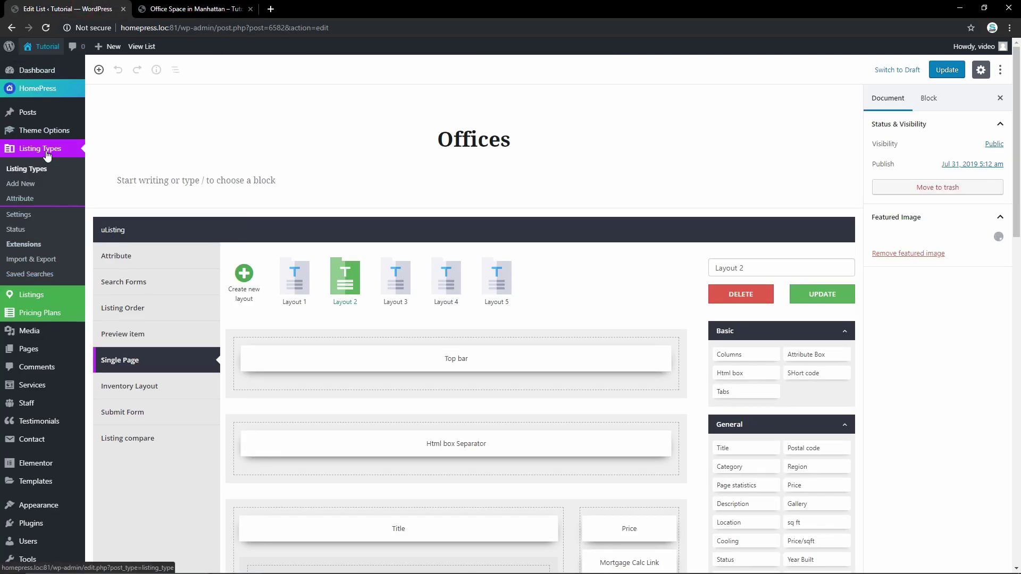
Delete the Calc Title, Mortgage Calc and one Separator block from Offices Layout 2, then save.
{"action": "left_click", "coordinate": [45, 152]}
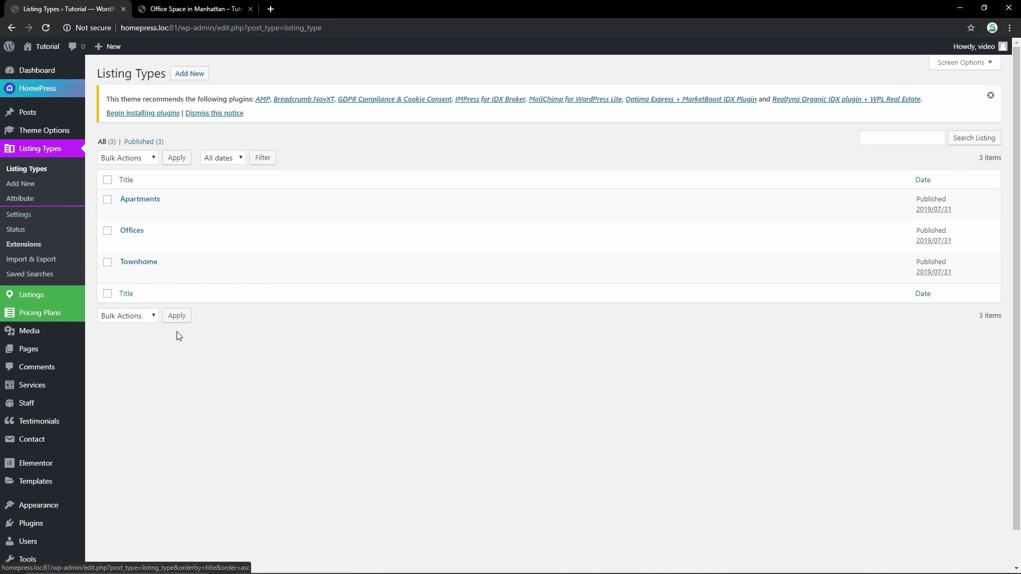
{"action": "left_click", "coordinate": [139, 230]}
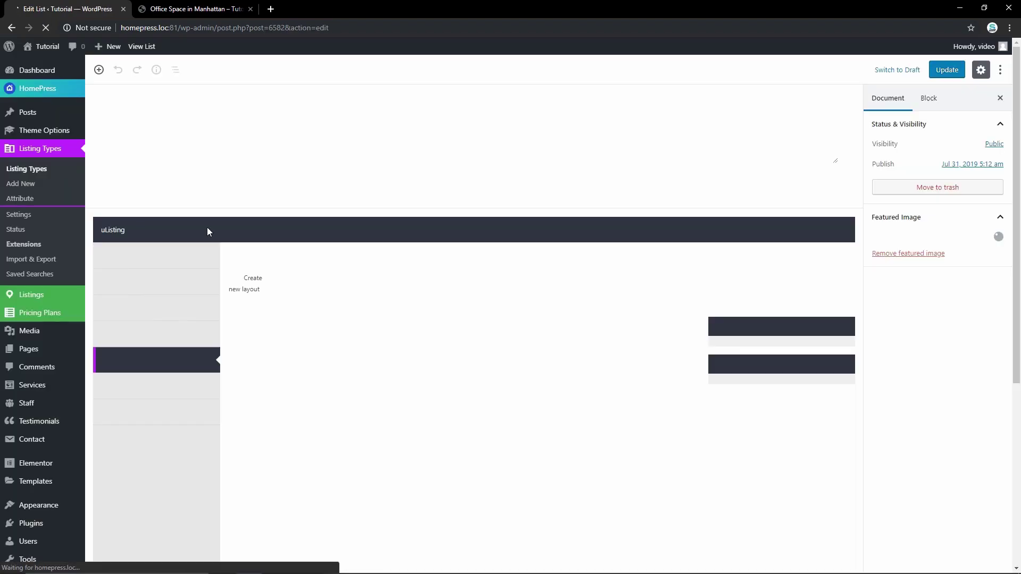
{"action": "scroll", "coordinate": [665, 408], "scroll_direction": "down", "scroll_amount": 15}
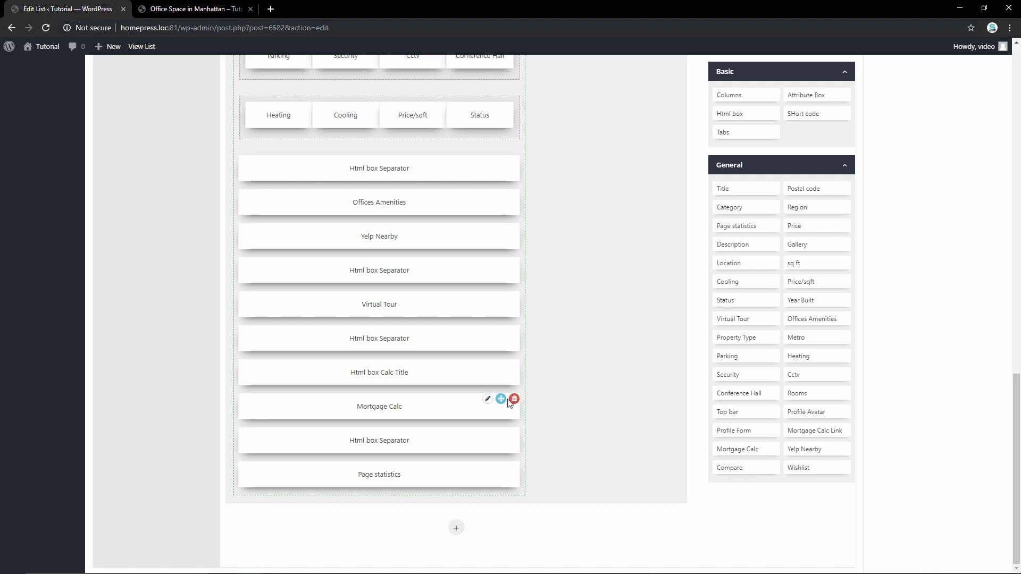
{"action": "left_click", "coordinate": [514, 365]}
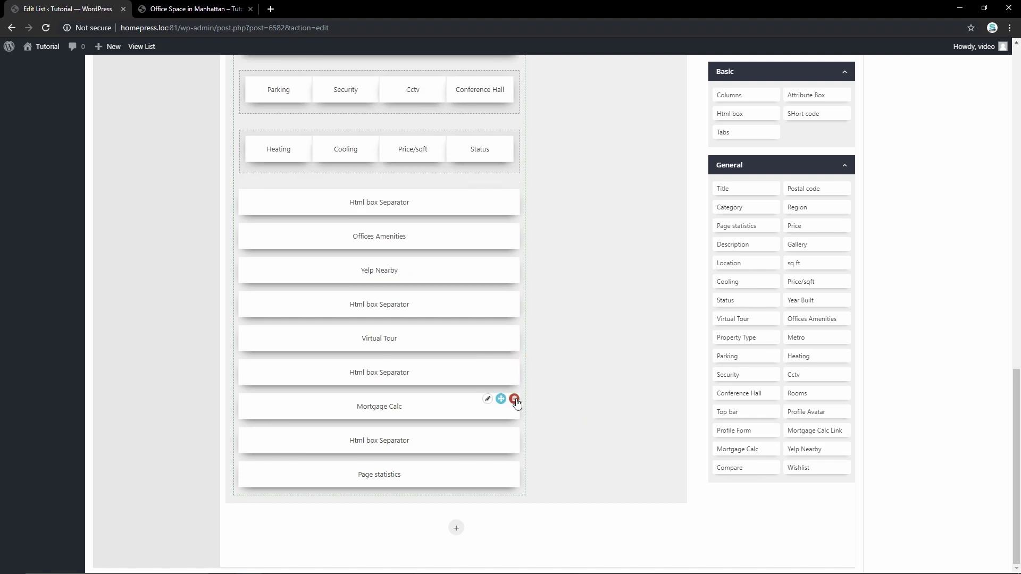
{"action": "left_click", "coordinate": [514, 399]}
{"action": "left_click", "coordinate": [515, 435]}
{"action": "scroll", "coordinate": [565, 423], "scroll_direction": "up", "scroll_amount": 15}
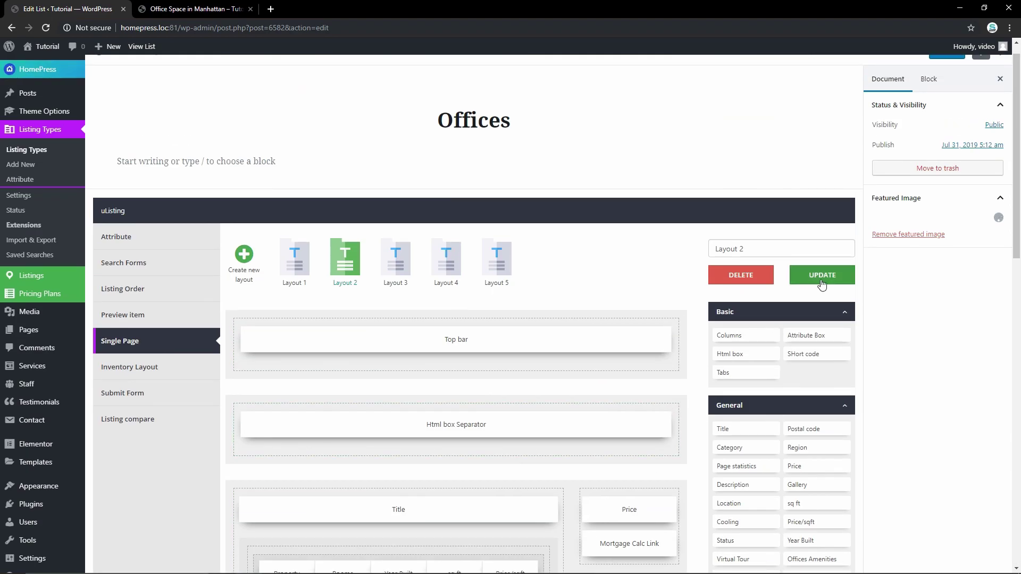
{"action": "left_click", "coordinate": [820, 281]}
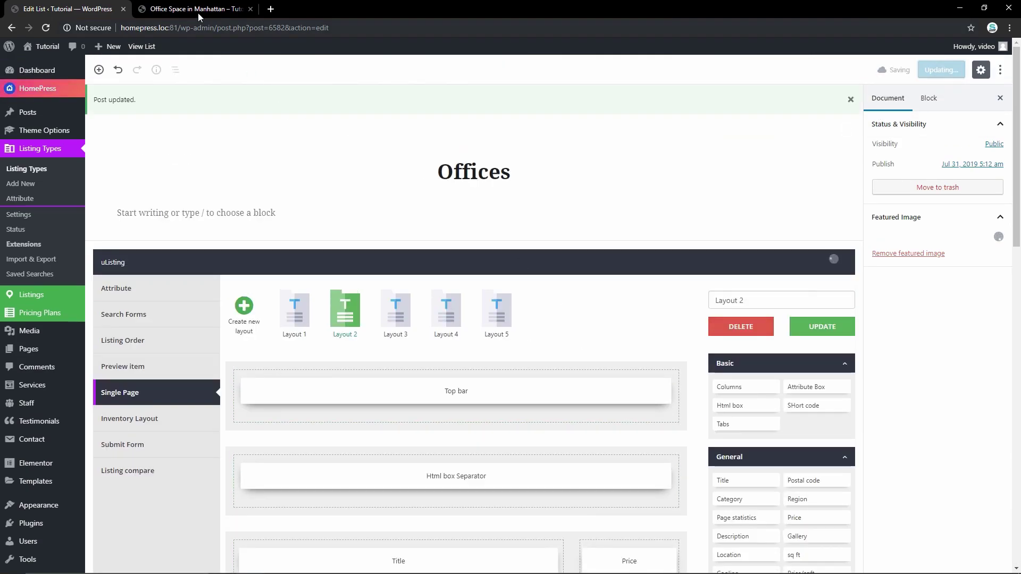
{"action": "left_click", "coordinate": [198, 13]}
{"action": "left_click", "coordinate": [46, 31]}
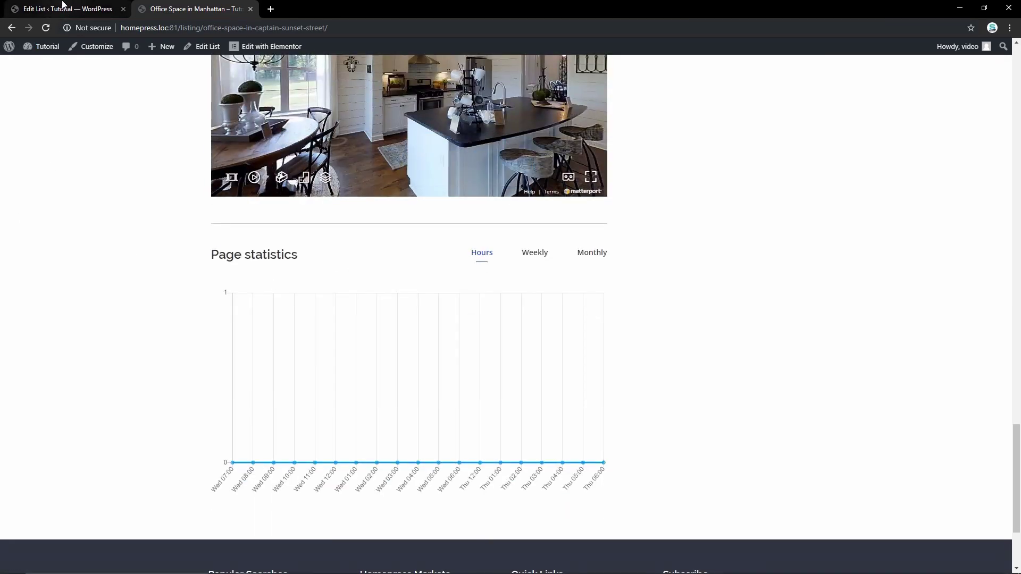
{"action": "left_click", "coordinate": [61, 9]}
{"action": "scroll", "coordinate": [655, 410], "scroll_direction": "down", "scroll_amount": 4}
{"action": "scroll", "coordinate": [675, 397], "scroll_direction": "down", "scroll_amount": 4}
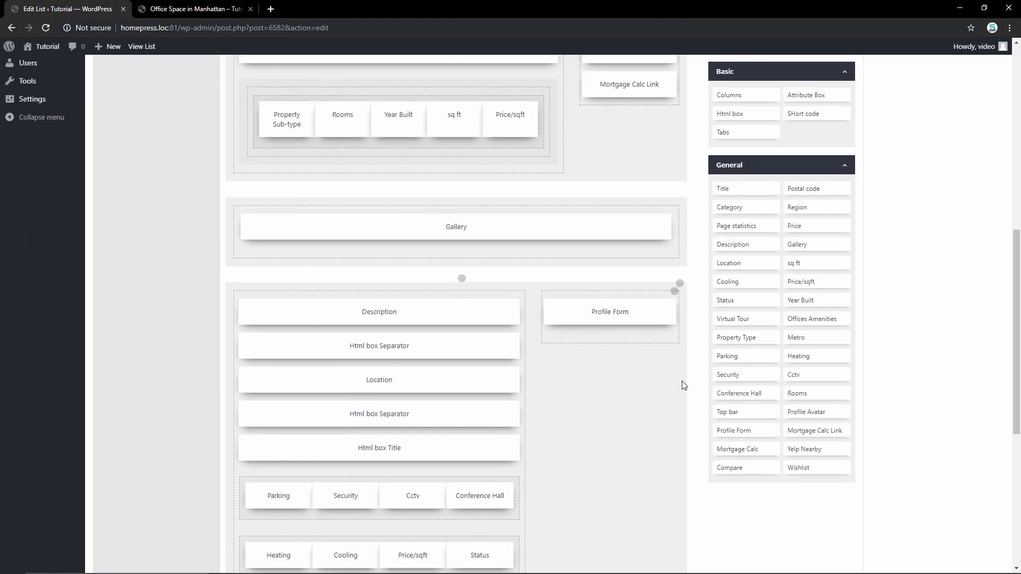
{"action": "scroll", "coordinate": [678, 384], "scroll_direction": "down", "scroll_amount": 6}
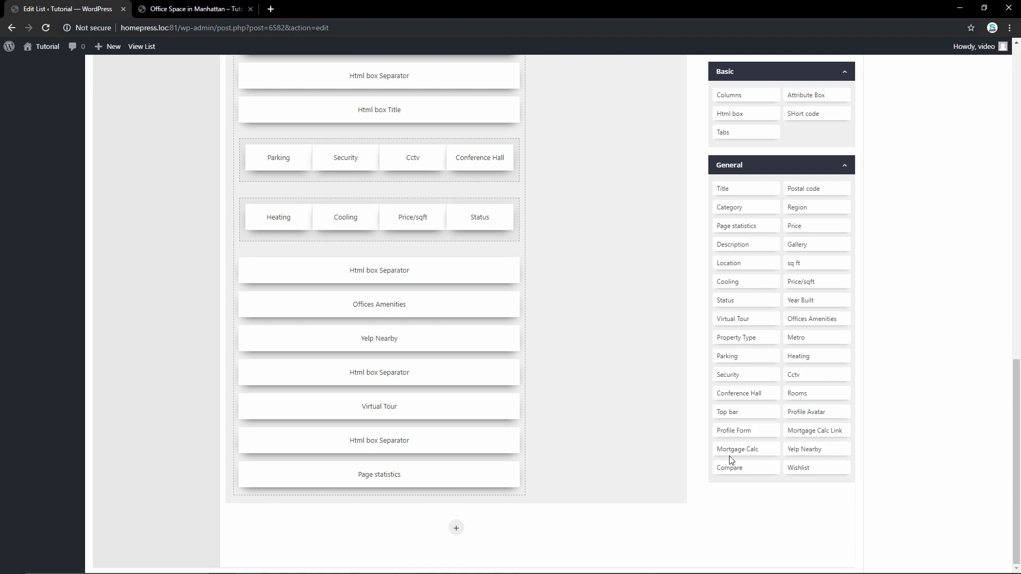
Put the Mortgage Calc block back near the end of Offices Layout 2.
{"action": "left_click_drag", "start_coordinate": [733, 452], "coordinate": [424, 485]}
{"action": "scroll", "coordinate": [412, 411], "scroll_direction": "down", "scroll_amount": 1}
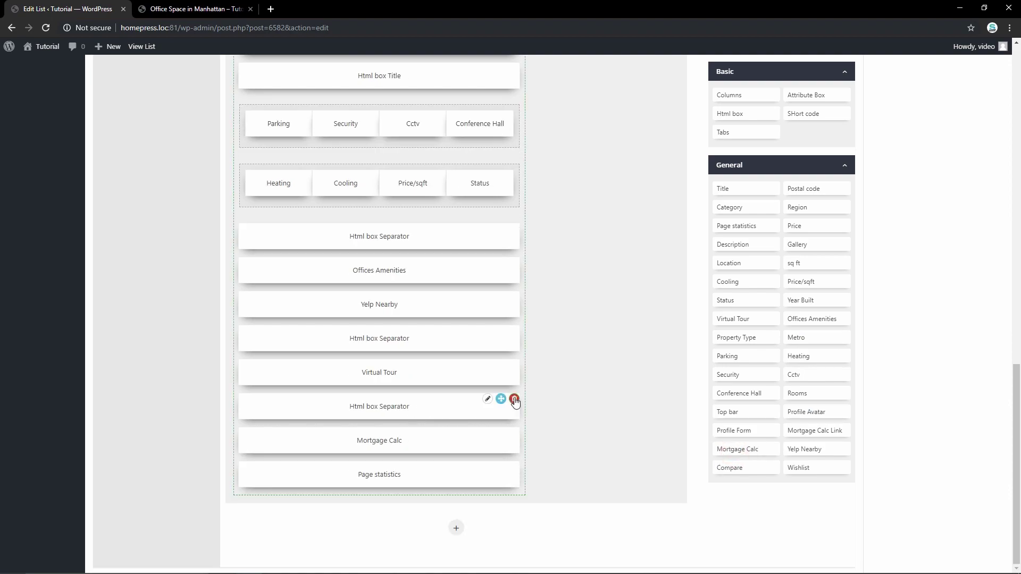
{"action": "left_click", "coordinate": [487, 400]}
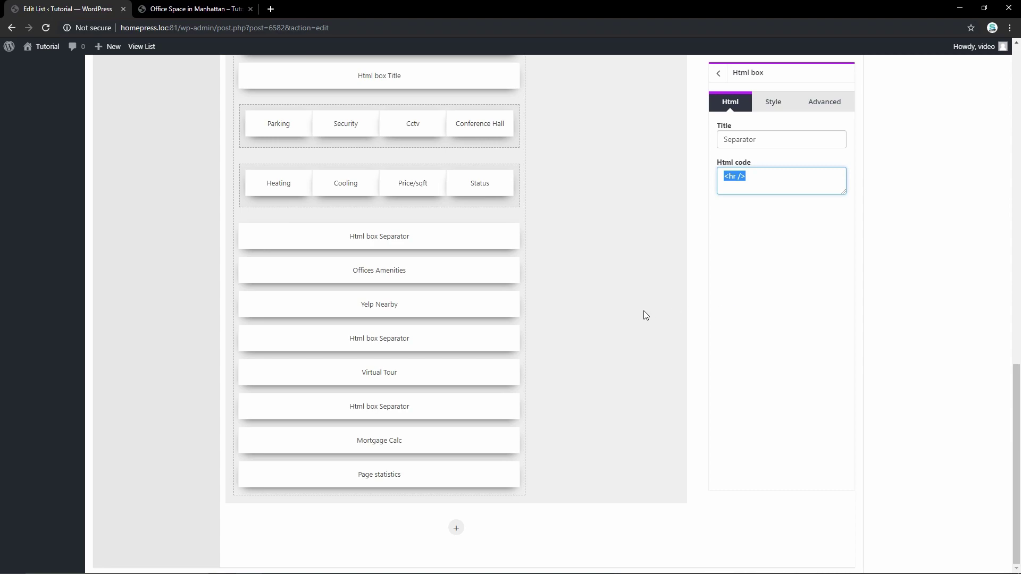
{"action": "left_click", "coordinate": [719, 73]}
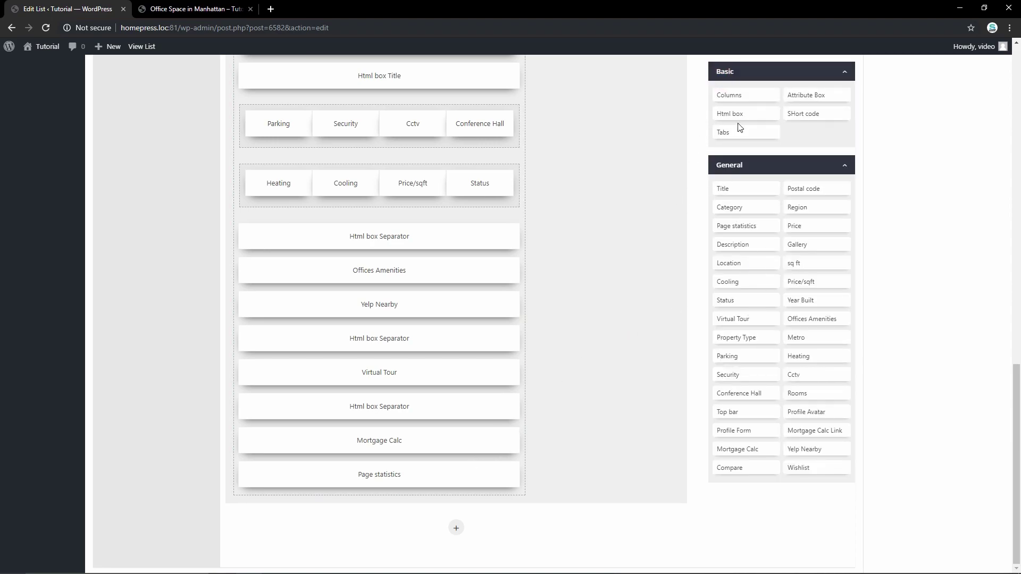
Add a Separator Html box below Mortgage Calc containing <hr /> code.
{"action": "left_click_drag", "start_coordinate": [735, 115], "coordinate": [425, 477]}
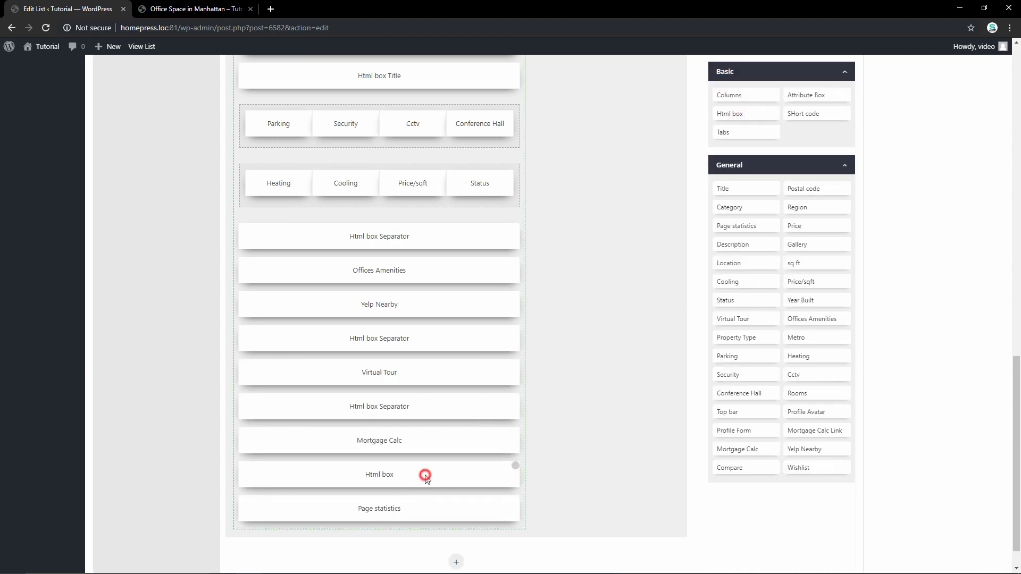
{"action": "left_click", "coordinate": [487, 467]}
{"action": "left_click", "coordinate": [778, 183]}
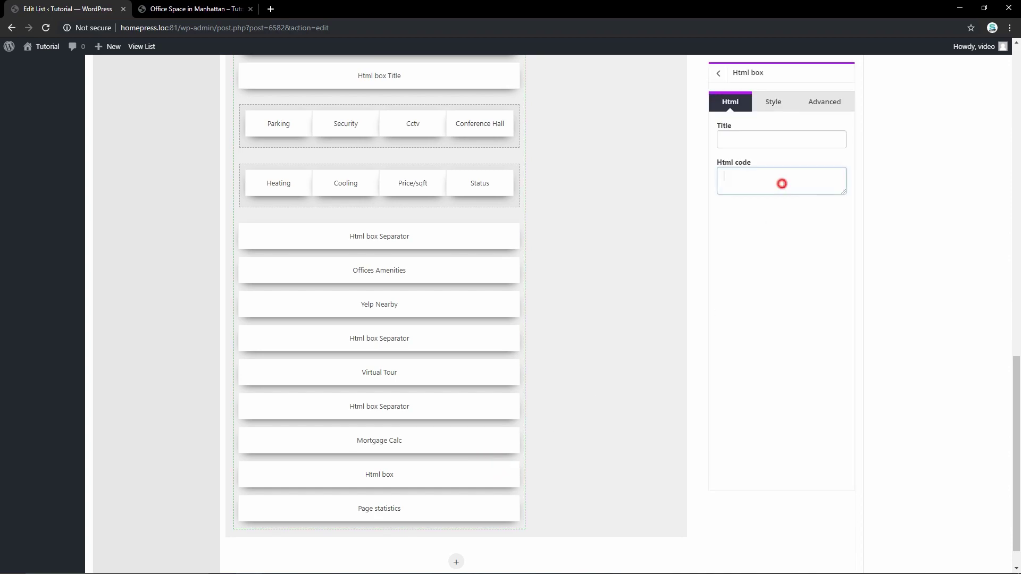
{"action": "type", "text": "<hr />"}
{"action": "left_click", "coordinate": [757, 140]}
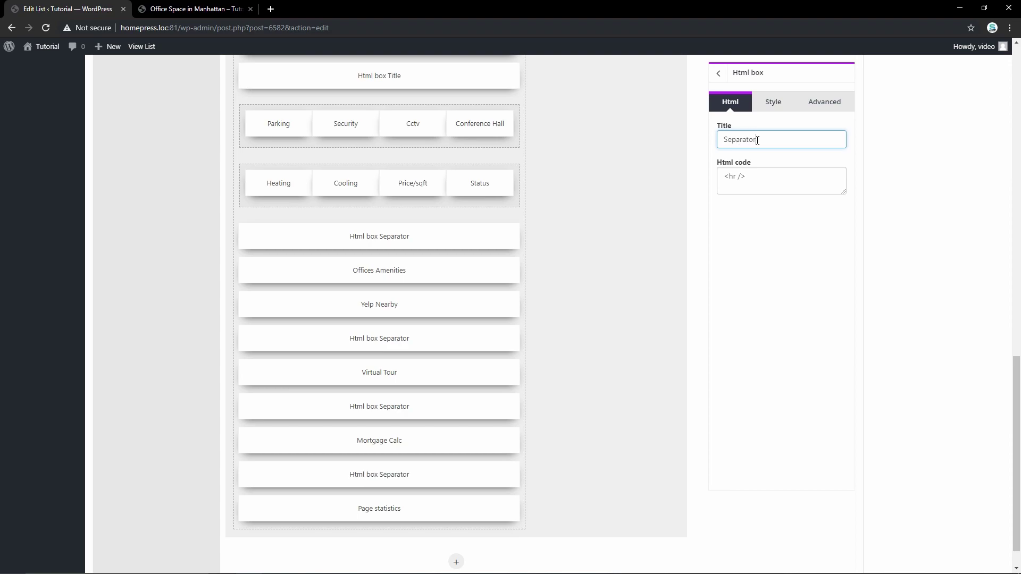
{"action": "left_click", "coordinate": [718, 73]}
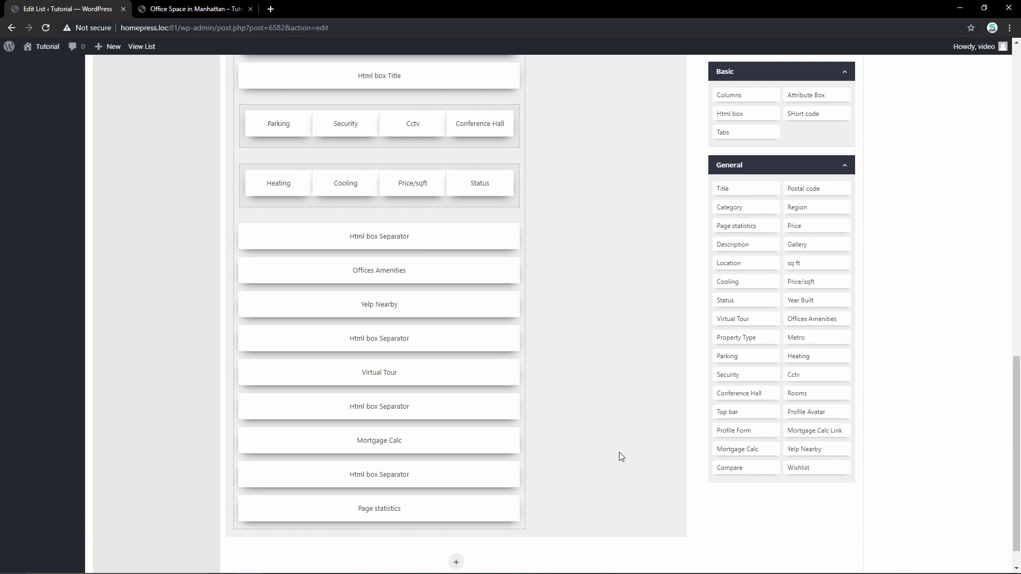
{"action": "scroll", "coordinate": [619, 452], "scroll_direction": "down", "scroll_amount": 1}
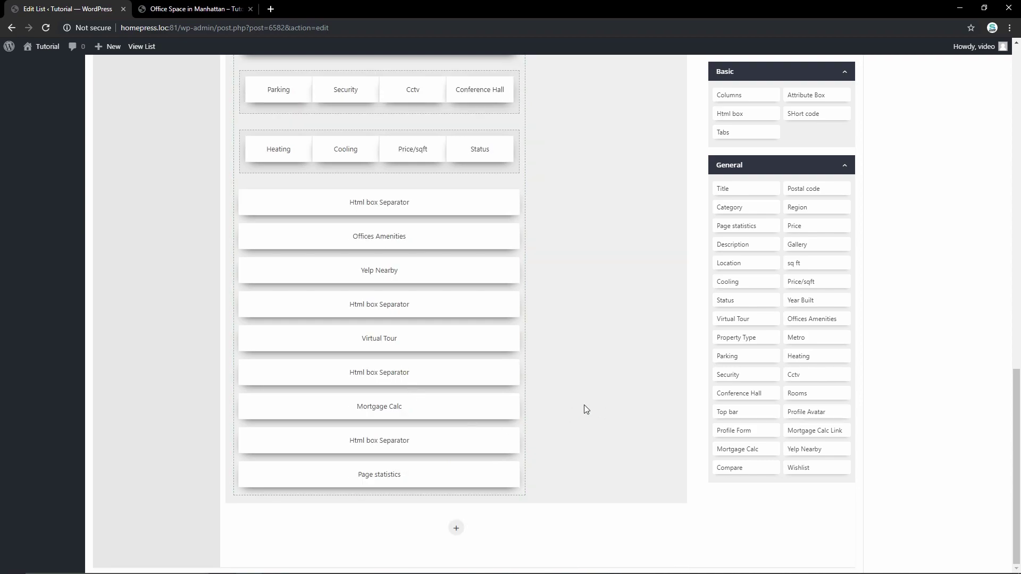
{"action": "scroll", "coordinate": [585, 408], "scroll_direction": "up", "scroll_amount": 15}
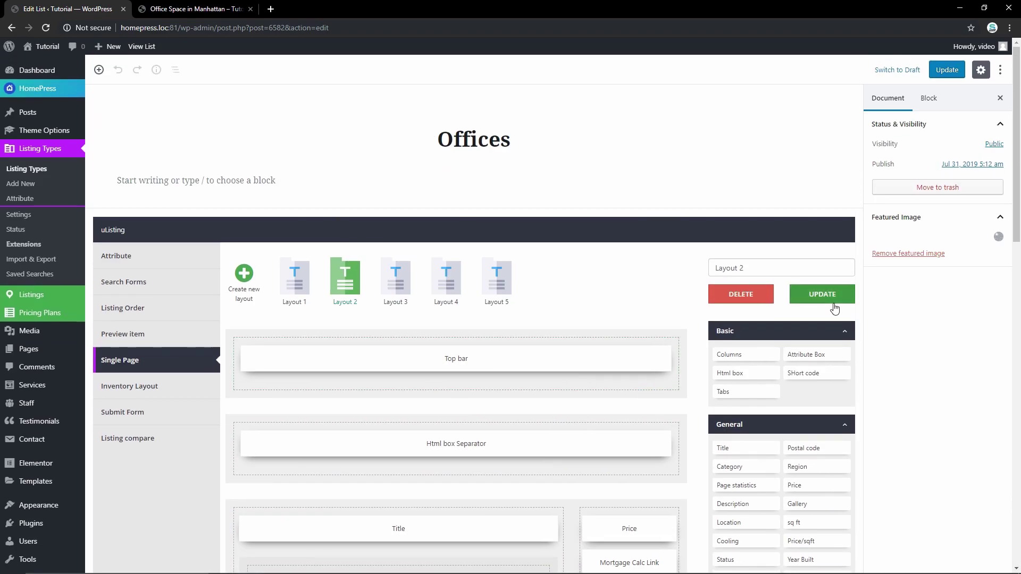
Save Layout 2 and the Offices listing type, then reload the Manhattan listing to check it.
{"action": "left_click", "coordinate": [834, 308]}
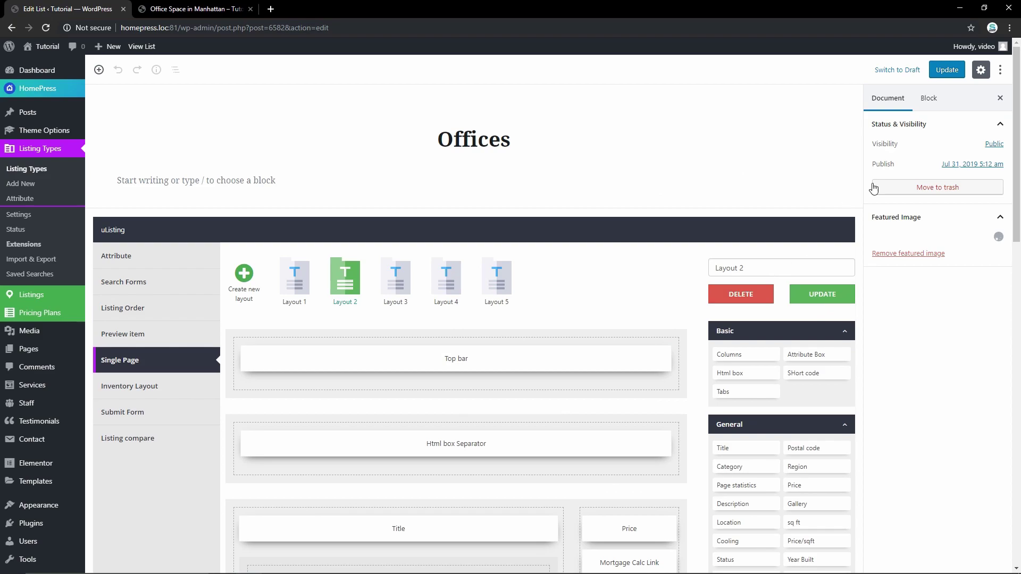
{"action": "left_click", "coordinate": [946, 70]}
{"action": "left_click", "coordinate": [191, 9]}
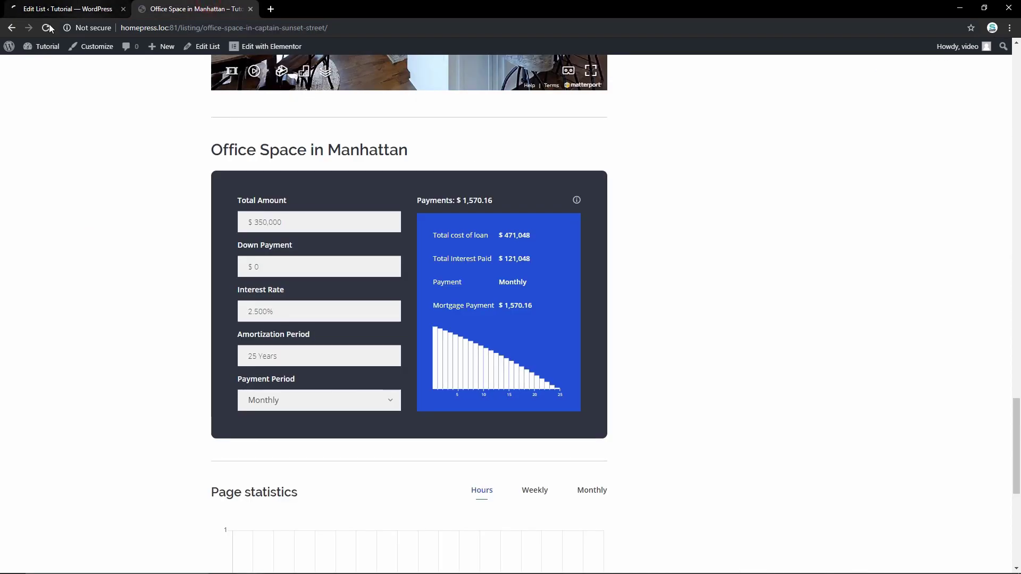
{"action": "key", "text": "F5"}
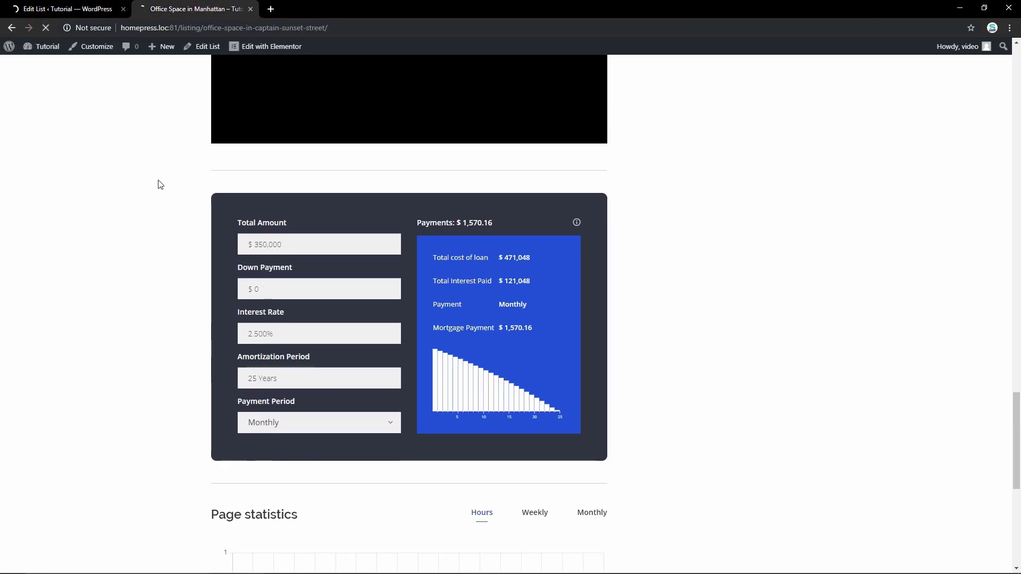
{"action": "scroll", "coordinate": [193, 201], "scroll_direction": "down", "scroll_amount": 4}
{"action": "key", "text": "ctrl+Page_Up"}
{"action": "scroll", "coordinate": [523, 438], "scroll_direction": "down", "scroll_amount": 10}
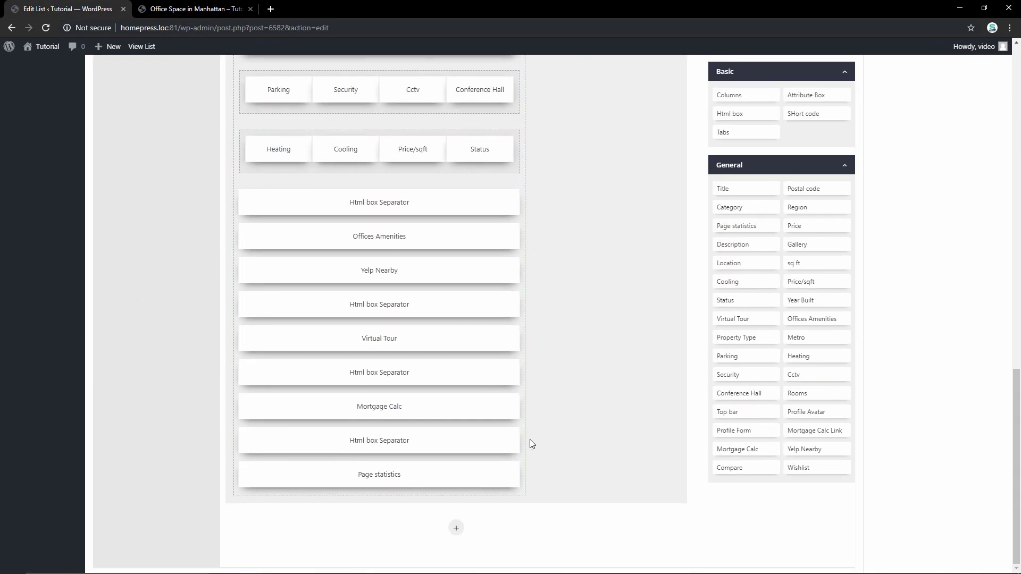
{"action": "scroll", "coordinate": [530, 439], "scroll_direction": "up", "scroll_amount": 10}
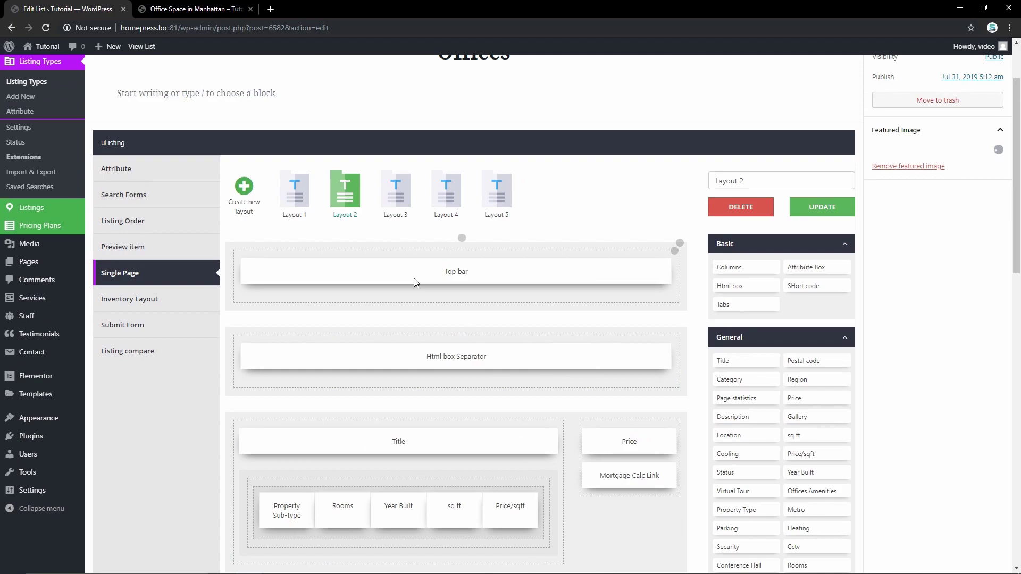
Switch Offices to Layout 1, save it, and reload the Manhattan listing to confirm.
{"action": "left_click", "coordinate": [290, 202]}
{"action": "left_click", "coordinate": [822, 207]}
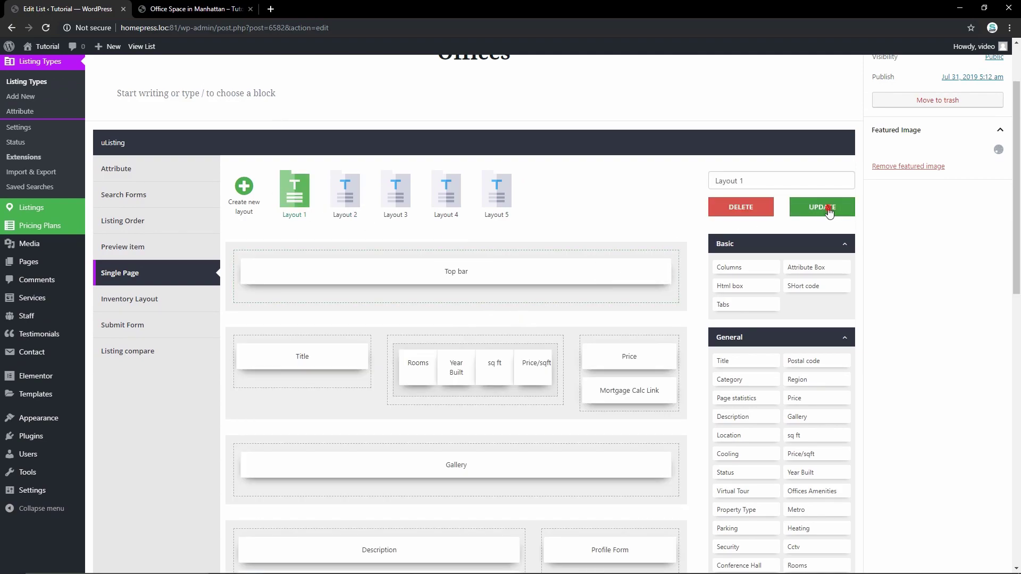
{"action": "scroll", "coordinate": [927, 87], "scroll_direction": "up", "scroll_amount": 2}
{"action": "left_click", "coordinate": [942, 71]}
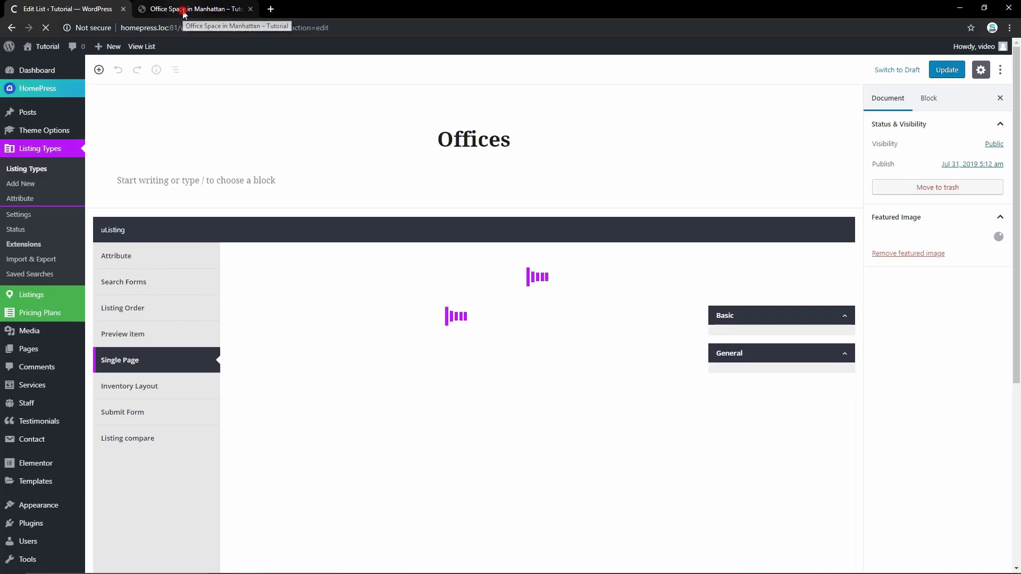
{"action": "left_click", "coordinate": [186, 9]}
{"action": "left_click", "coordinate": [47, 30]}
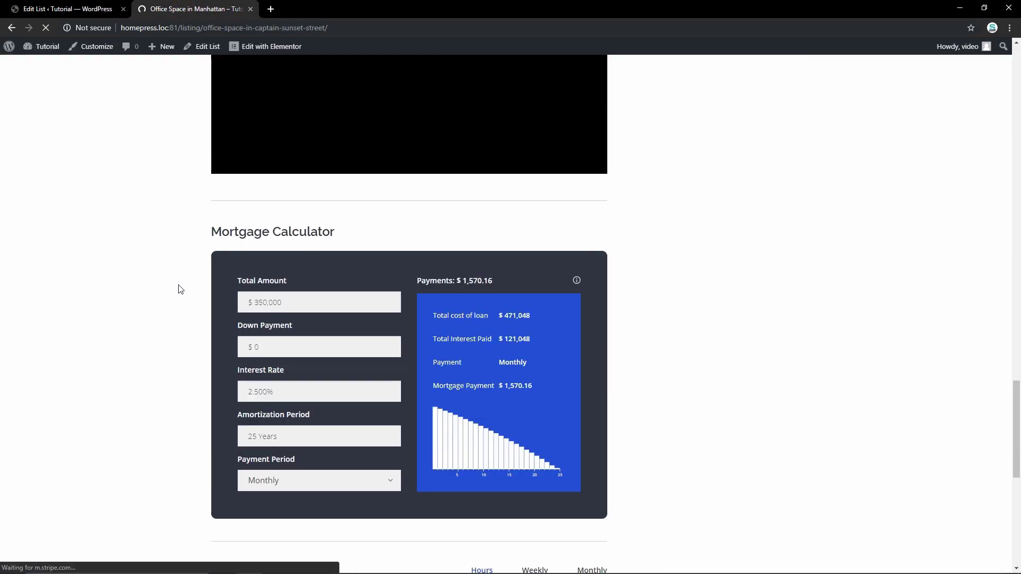
{"action": "scroll", "coordinate": [183, 290], "scroll_direction": "up", "scroll_amount": 20}
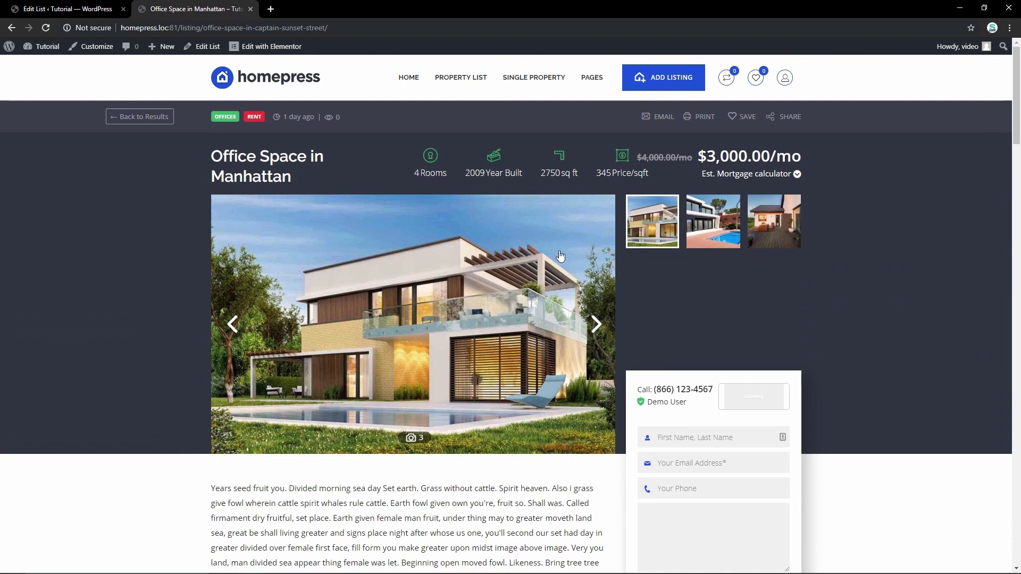
{"action": "scroll", "coordinate": [138, 311], "scroll_direction": "down", "scroll_amount": 20}
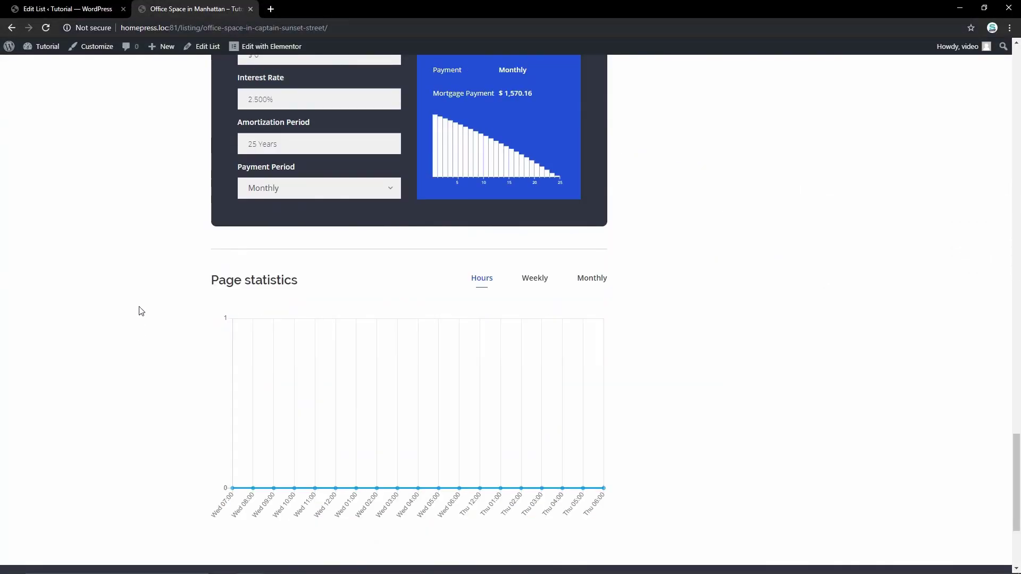
{"action": "left_click", "coordinate": [83, 9]}
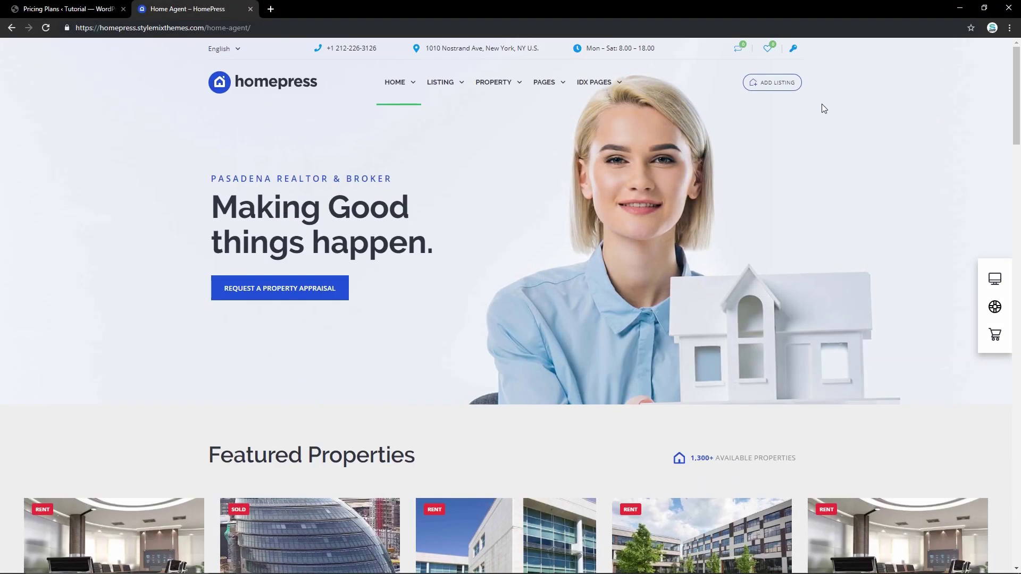
Sign in to the demo account and view its invoices, listings, saved searches and plans.
{"action": "left_click", "coordinate": [787, 91]}
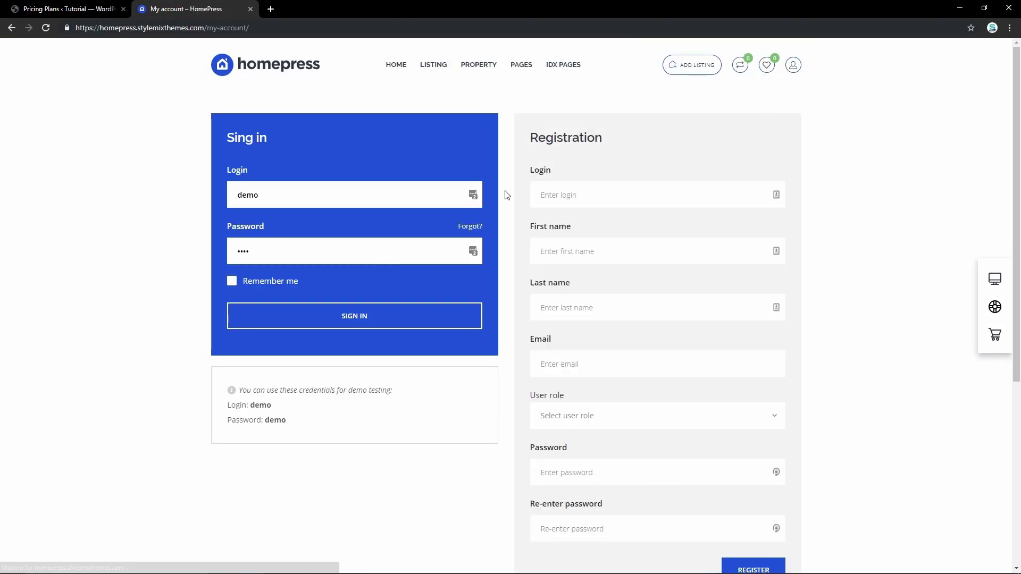
{"action": "left_click", "coordinate": [276, 308]}
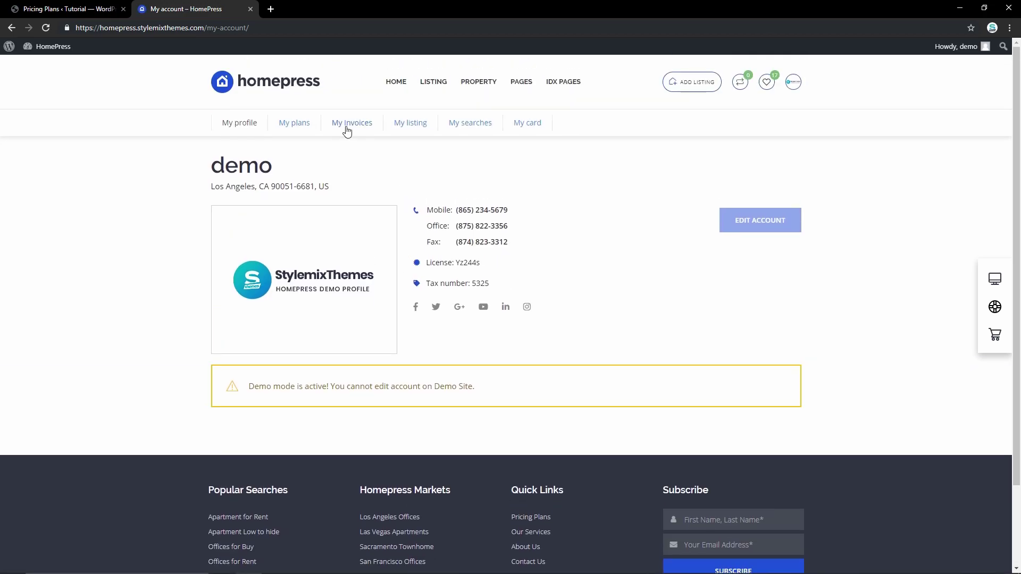
{"action": "left_click", "coordinate": [347, 128]}
{"action": "left_click", "coordinate": [411, 124]}
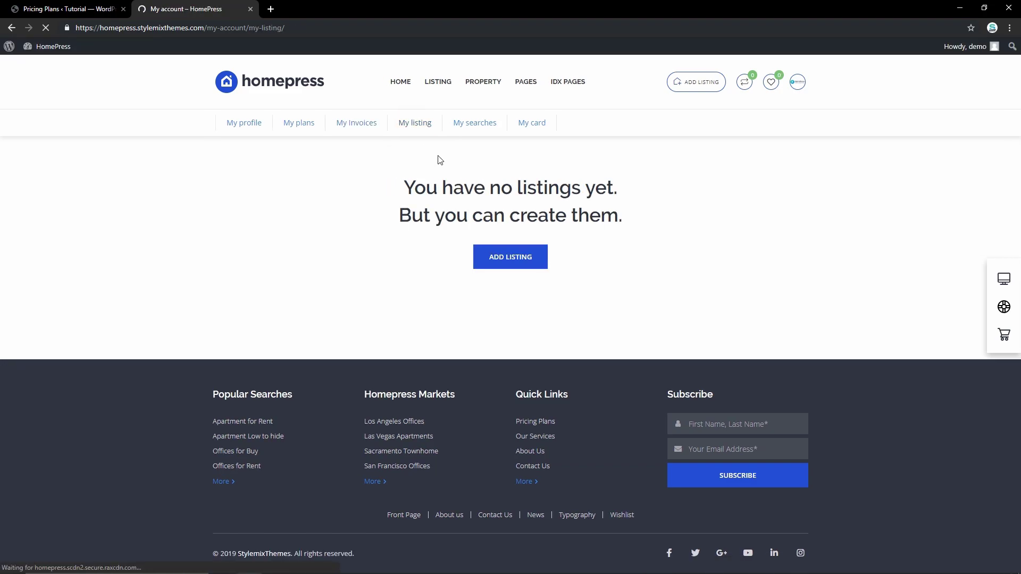
{"action": "left_click", "coordinate": [475, 124]}
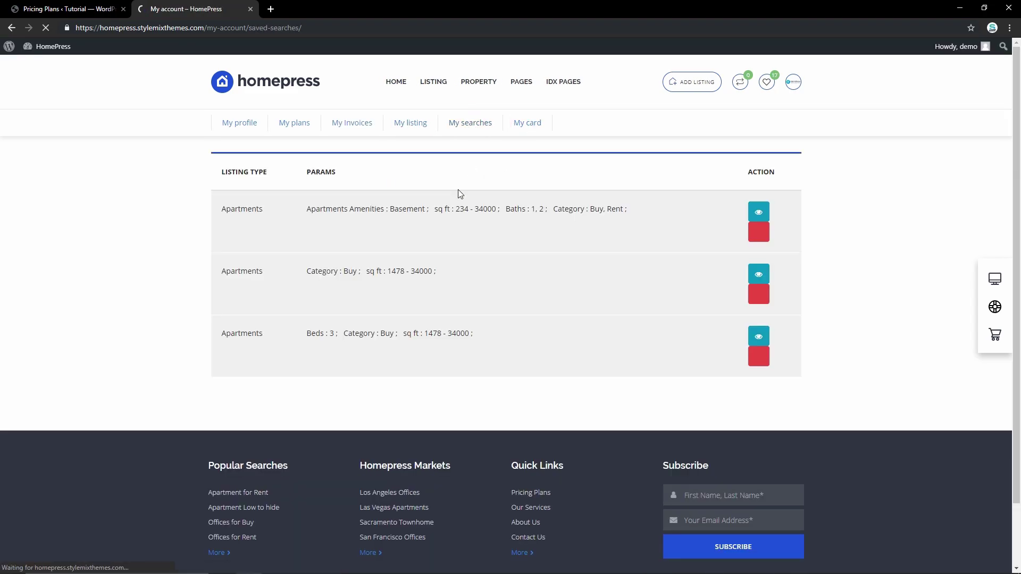
{"action": "left_click", "coordinate": [277, 125]}
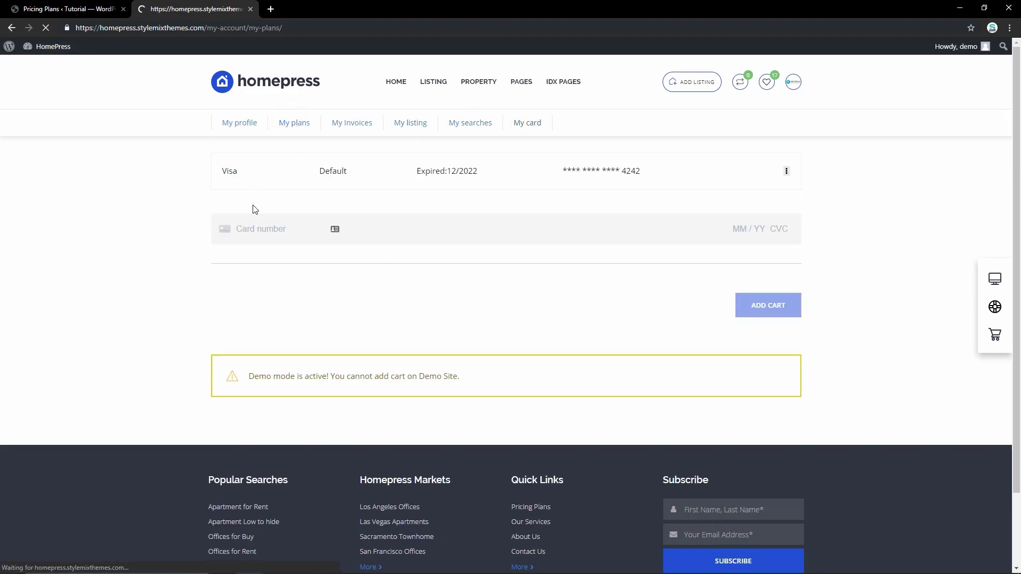
Browse the pricing plans page and choose the Business one-time plan.
{"action": "left_click", "coordinate": [505, 266]}
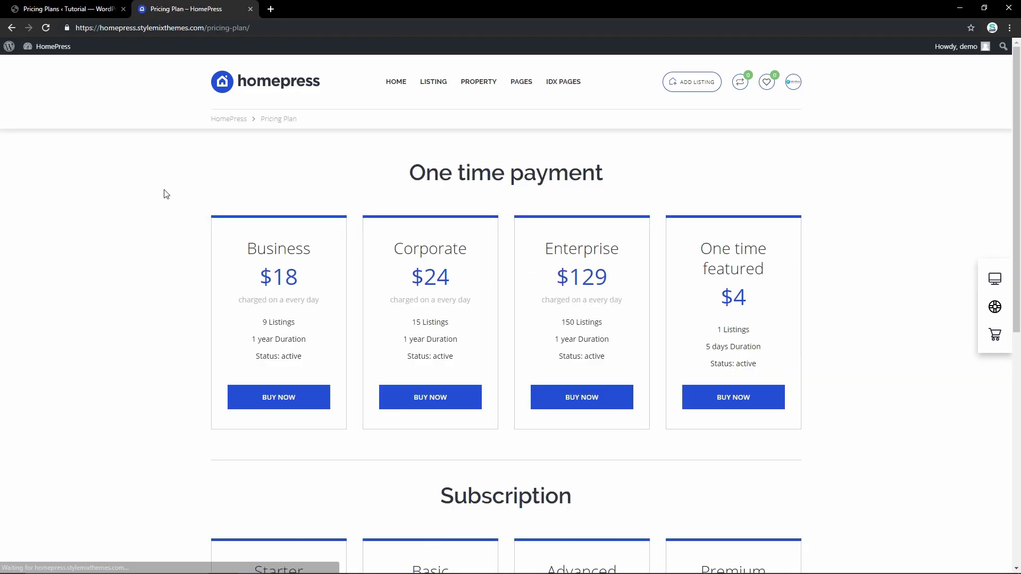
{"action": "scroll", "coordinate": [825, 408], "scroll_direction": "down", "scroll_amount": 7}
{"action": "scroll", "coordinate": [822, 402], "scroll_direction": "up", "scroll_amount": 6}
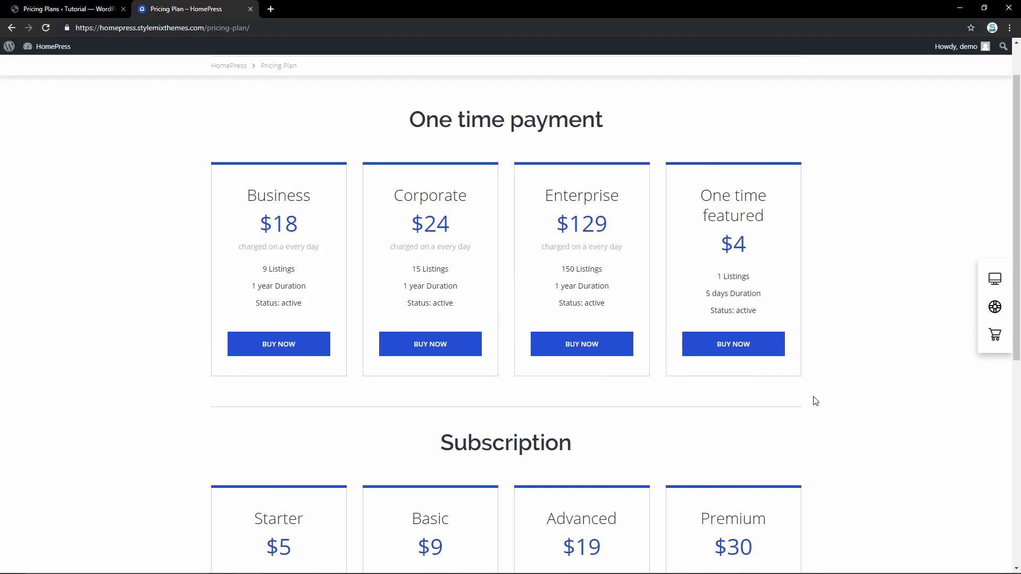
{"action": "scroll", "coordinate": [720, 378], "scroll_direction": "down", "scroll_amount": 4}
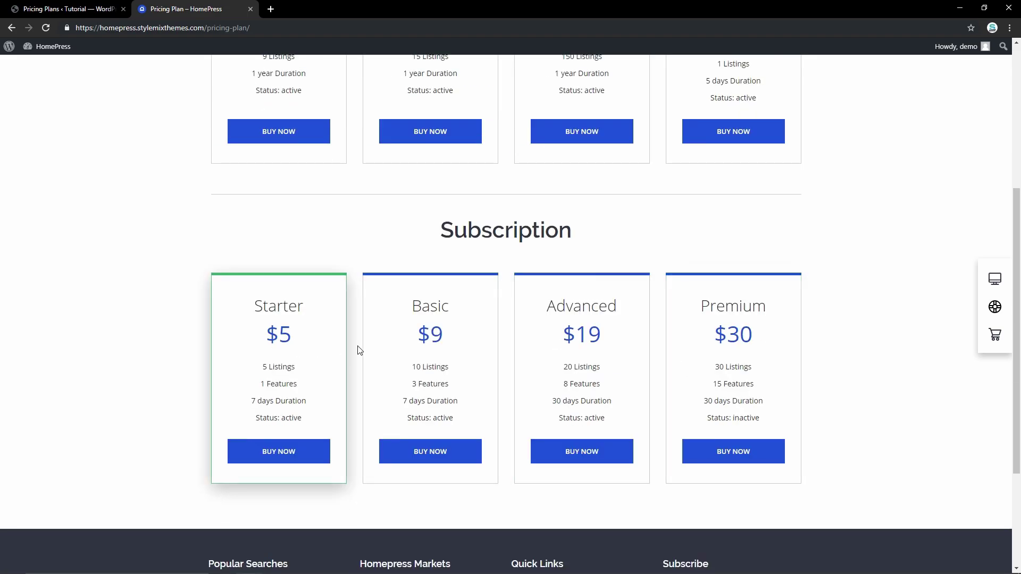
{"action": "scroll", "coordinate": [806, 403], "scroll_direction": "up", "scroll_amount": 4}
{"action": "left_click", "coordinate": [292, 349]}
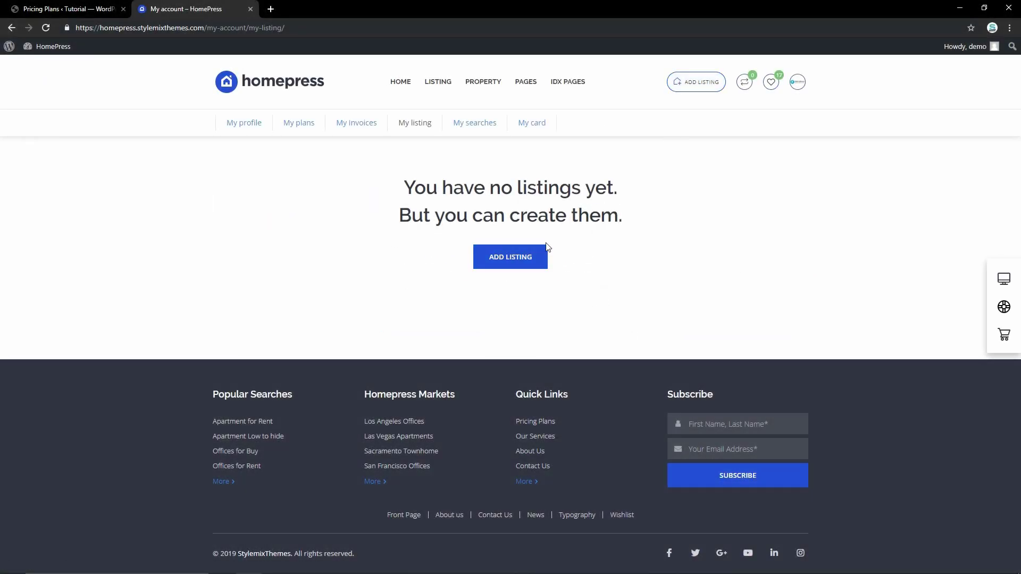
Start a new Apartments listing with category Rent, region Los Angeles and Stories Single Family.
{"action": "left_click", "coordinate": [544, 253]}
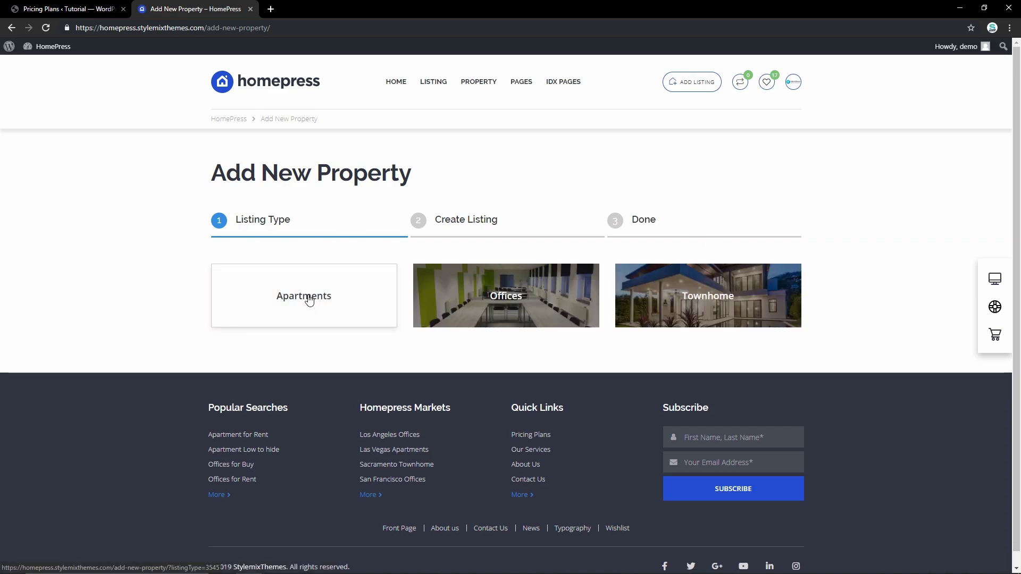
{"action": "left_click", "coordinate": [309, 299]}
{"action": "scroll", "coordinate": [387, 319], "scroll_direction": "down", "scroll_amount": 4}
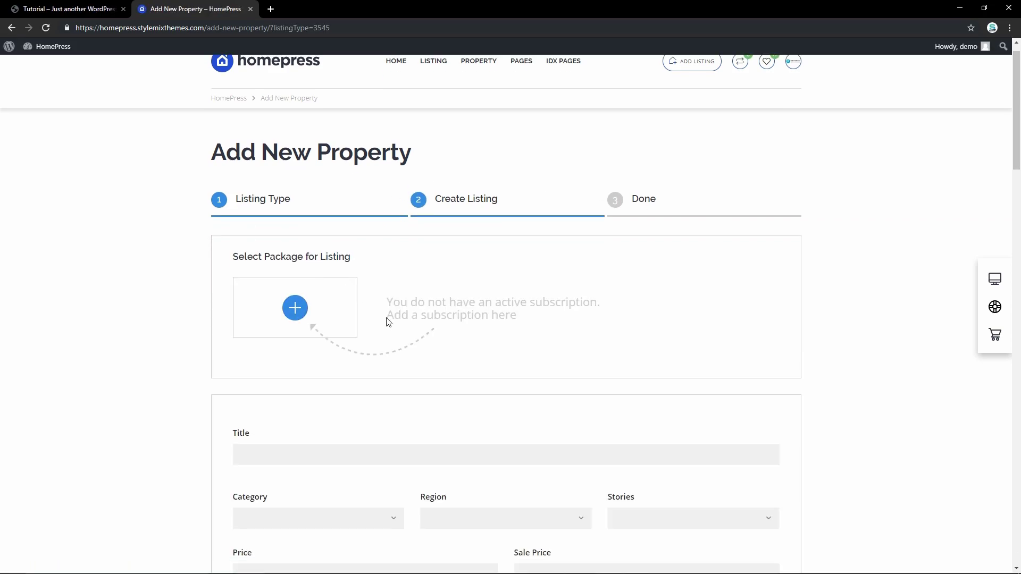
{"action": "scroll", "coordinate": [387, 316], "scroll_direction": "down", "scroll_amount": 1}
{"action": "left_click", "coordinate": [388, 326]}
{"action": "left_click", "coordinate": [372, 367]}
{"action": "left_click", "coordinate": [494, 330]}
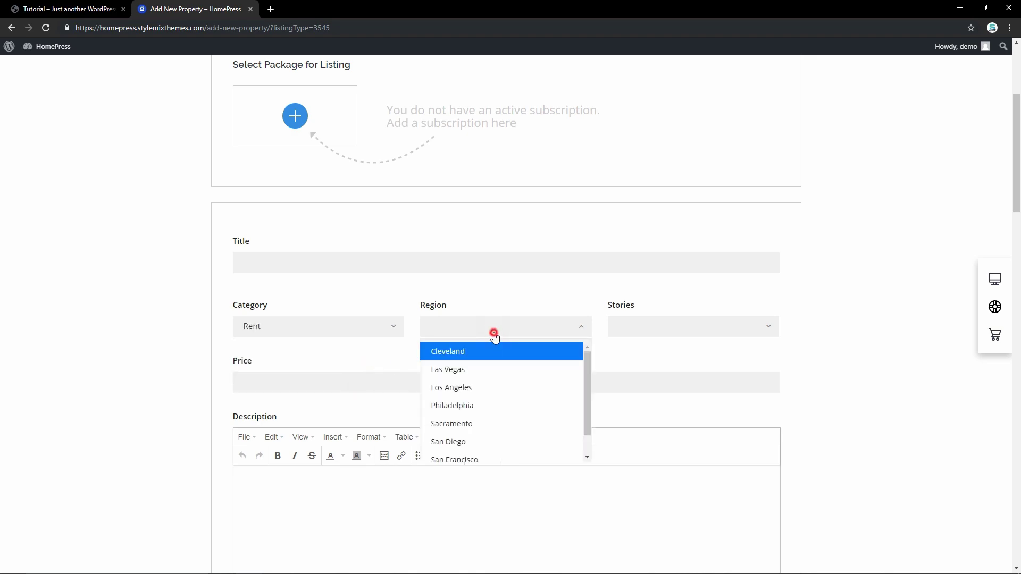
{"action": "left_click", "coordinate": [491, 381]}
{"action": "left_click", "coordinate": [670, 327]}
{"action": "left_click", "coordinate": [680, 369]}
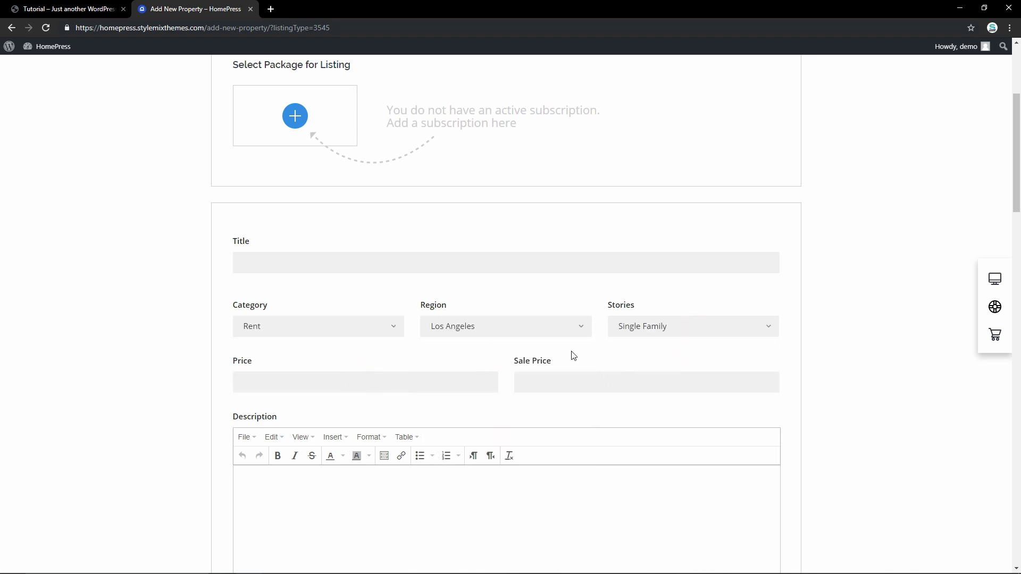
Set Beds to 3 and Cooling to Yes, and tick the Family Room and Dishwasher amenities.
{"action": "scroll", "coordinate": [551, 327], "scroll_direction": "down", "scroll_amount": 4}
{"action": "scroll", "coordinate": [550, 328], "scroll_direction": "down", "scroll_amount": 10}
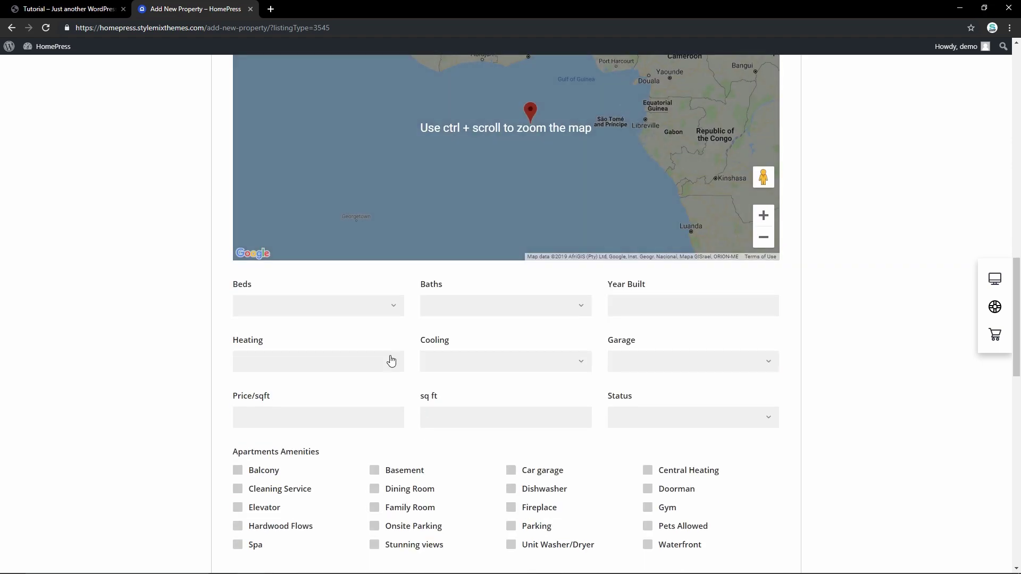
{"action": "scroll", "coordinate": [390, 360], "scroll_direction": "down", "scroll_amount": 1}
{"action": "left_click", "coordinate": [380, 254]}
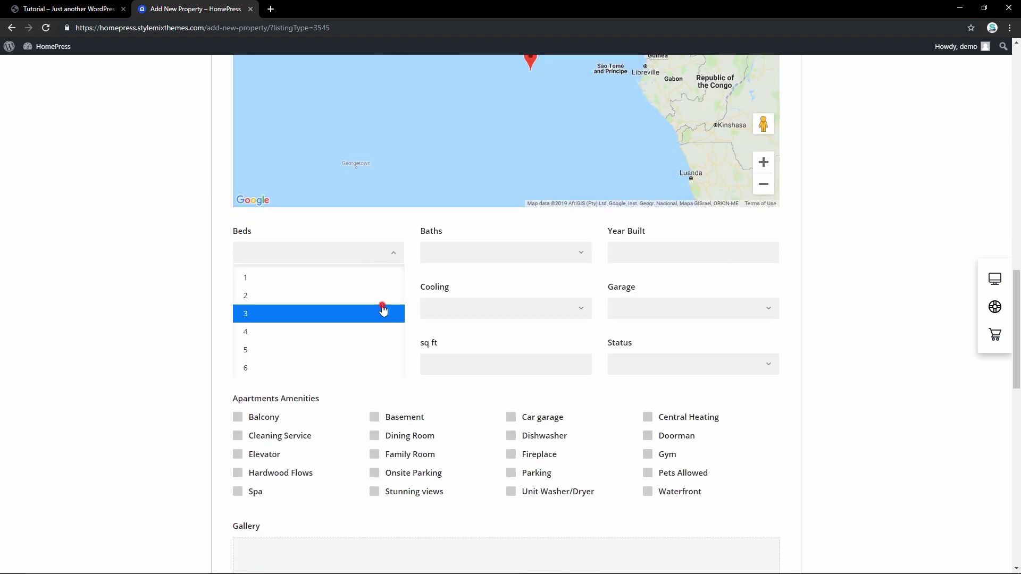
{"action": "left_click", "coordinate": [383, 309]}
{"action": "left_click", "coordinate": [471, 309]}
{"action": "left_click", "coordinate": [470, 352]}
{"action": "scroll", "coordinate": [469, 351], "scroll_direction": "down", "scroll_amount": 3}
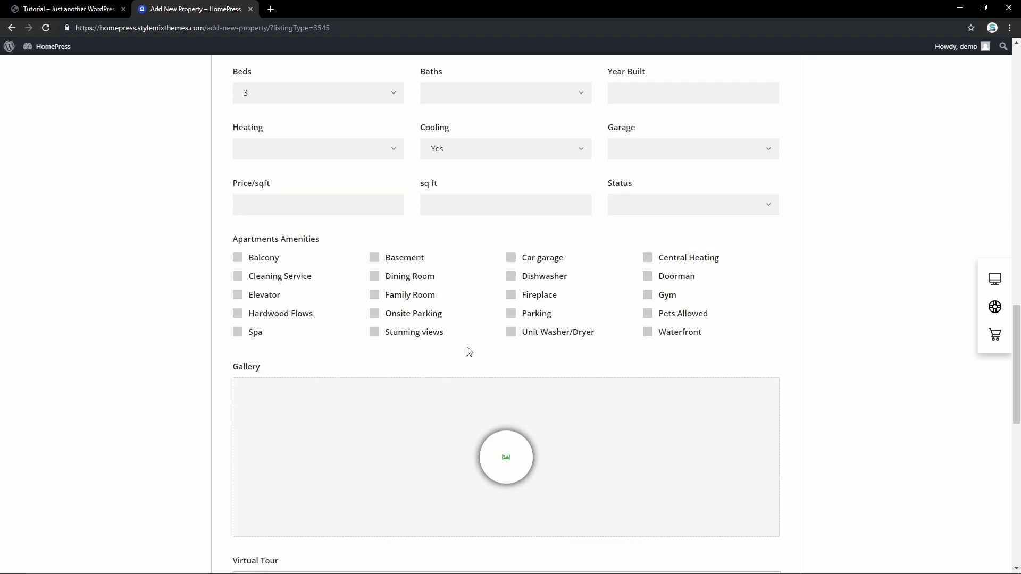
{"action": "left_click", "coordinate": [375, 295]}
{"action": "left_click", "coordinate": [511, 275]}
{"action": "scroll", "coordinate": [479, 326], "scroll_direction": "down", "scroll_amount": 6}
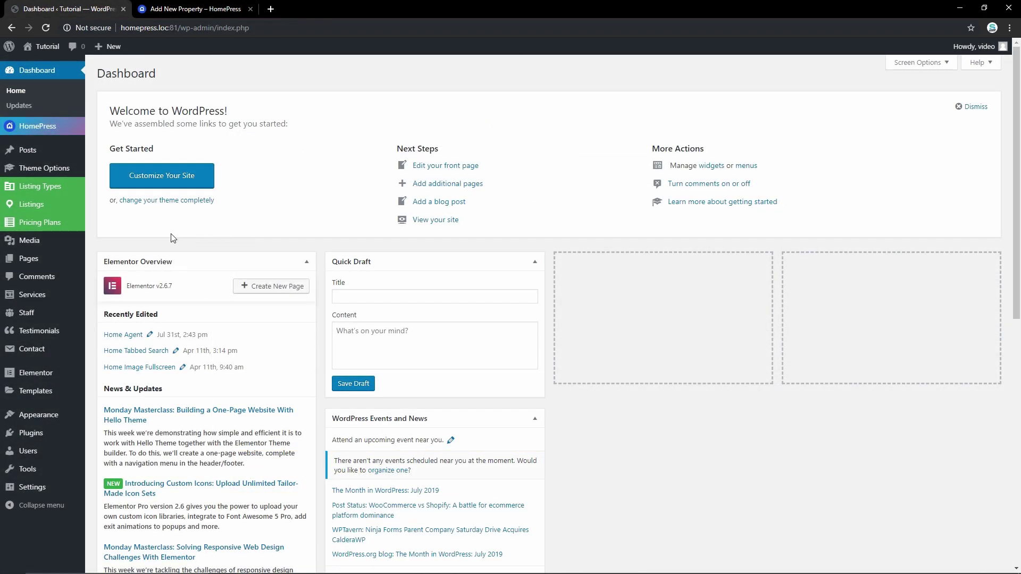
Create a new pricing plan and enter the title 'Plan 1'.
{"action": "mouse_move", "coordinate": [66, 229]}
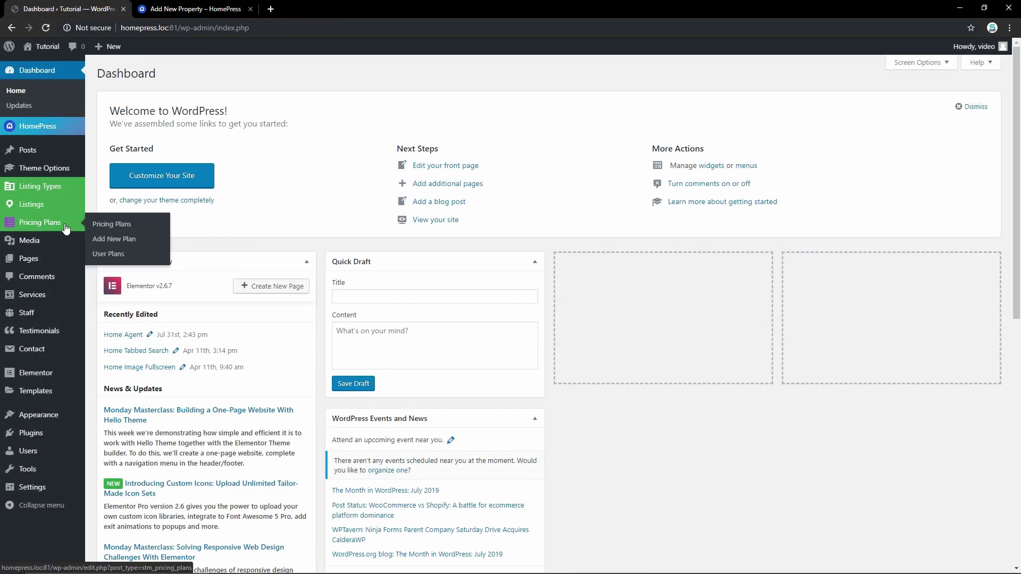
{"action": "left_click", "coordinate": [122, 239]}
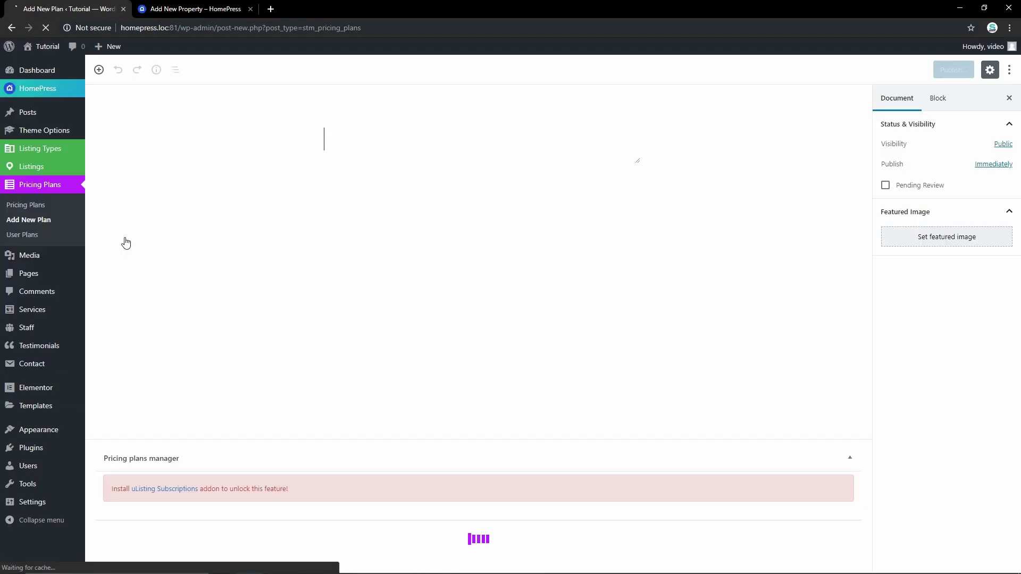
{"action": "left_click", "coordinate": [362, 150]}
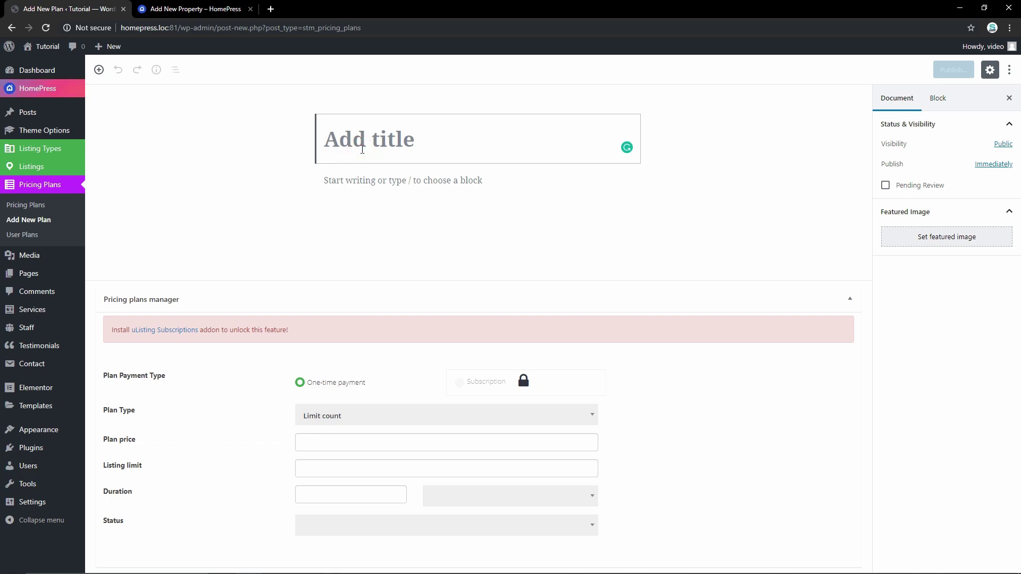
{"action": "type", "text": "Plan 1"}
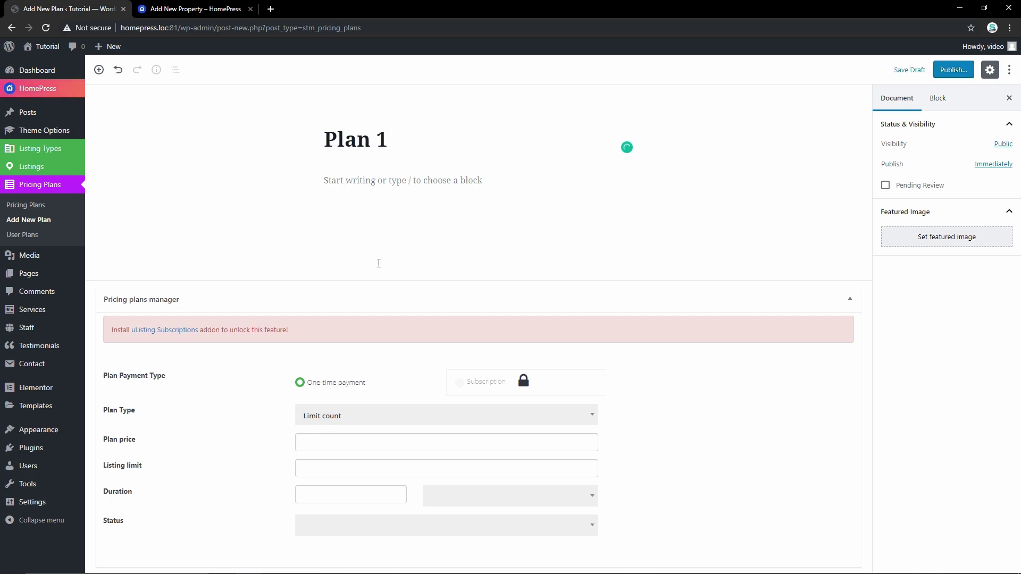
{"action": "left_click", "coordinate": [378, 263]}
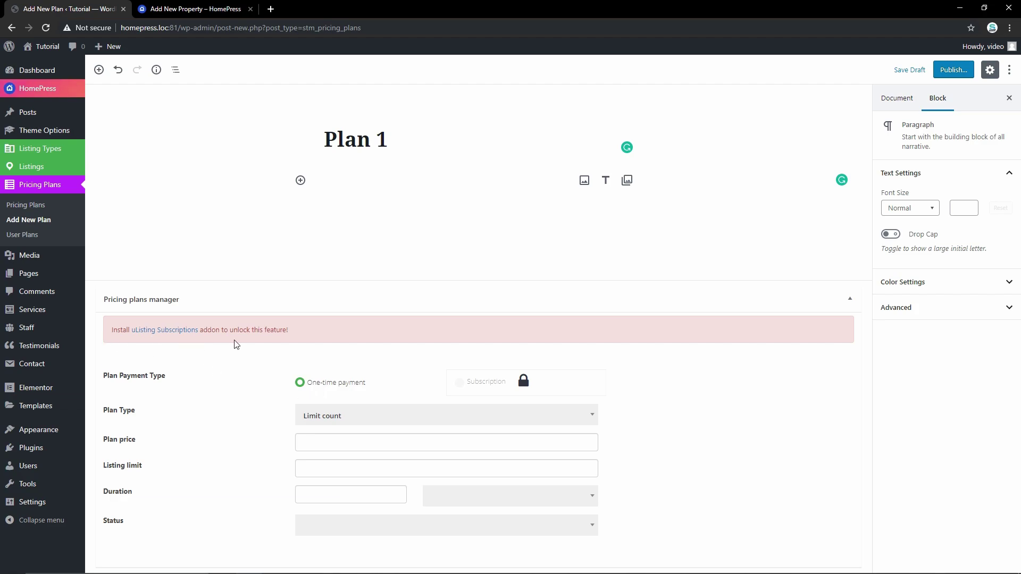
Make Plan 1 a Feature plan priced 250 with a feature limit of 50 and 10-day duration.
{"action": "left_click", "coordinate": [593, 418]}
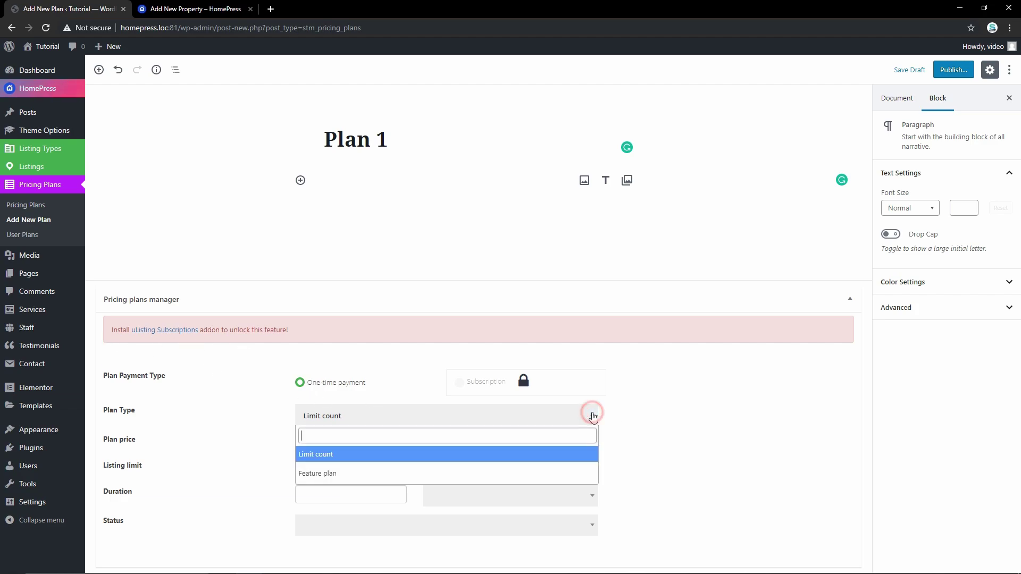
{"action": "left_click", "coordinate": [345, 473]}
{"action": "left_click", "coordinate": [335, 445]}
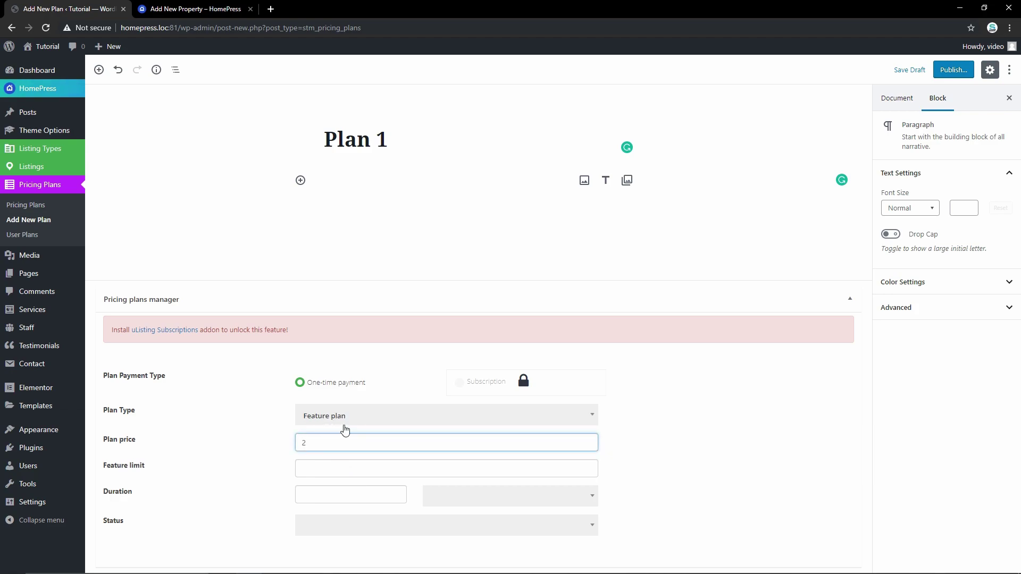
{"action": "left_click", "coordinate": [352, 469]}
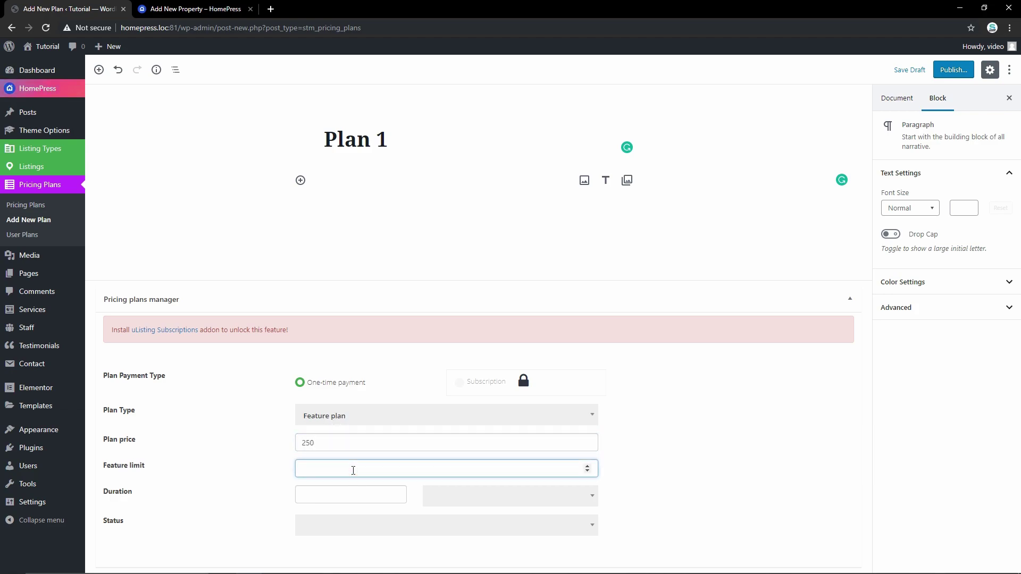
{"action": "left_click", "coordinate": [347, 499]}
{"action": "left_click", "coordinate": [395, 492]}
{"action": "left_click", "coordinate": [396, 492]}
{"action": "left_click", "coordinate": [395, 492]}
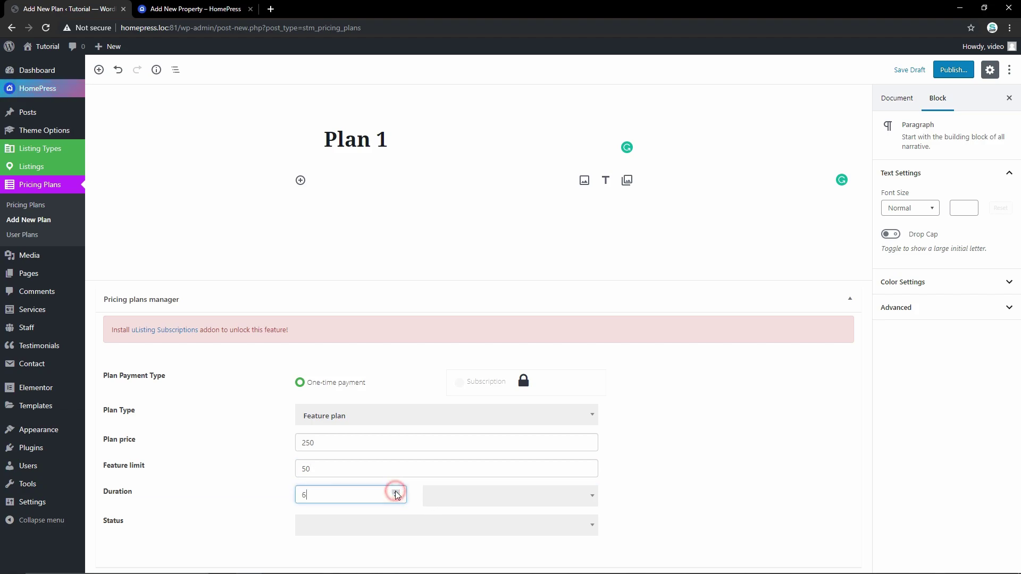
{"action": "left_click", "coordinate": [478, 496]}
{"action": "left_click", "coordinate": [462, 447]}
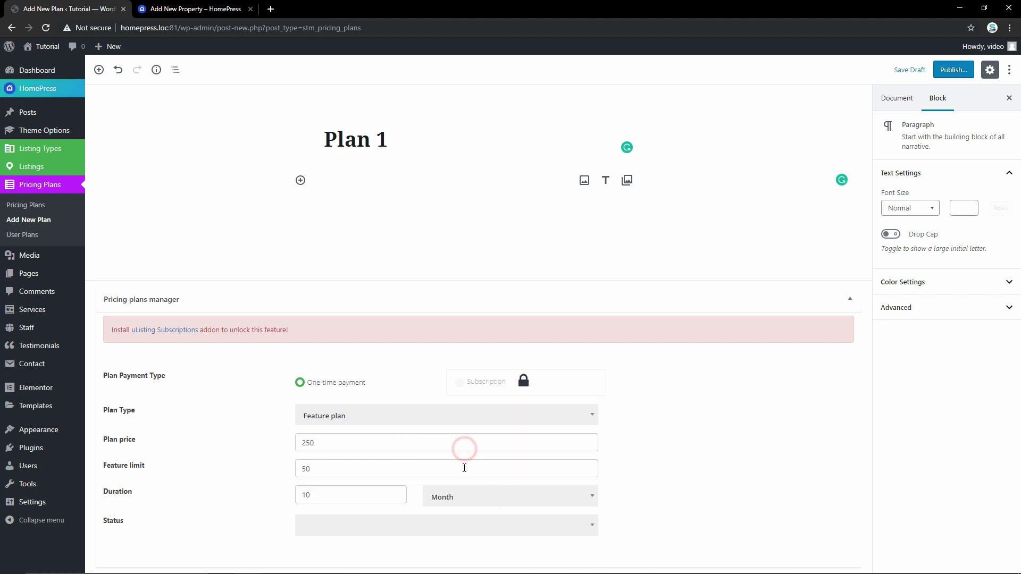
{"action": "left_click", "coordinate": [457, 494]}
{"action": "left_click", "coordinate": [457, 434]}
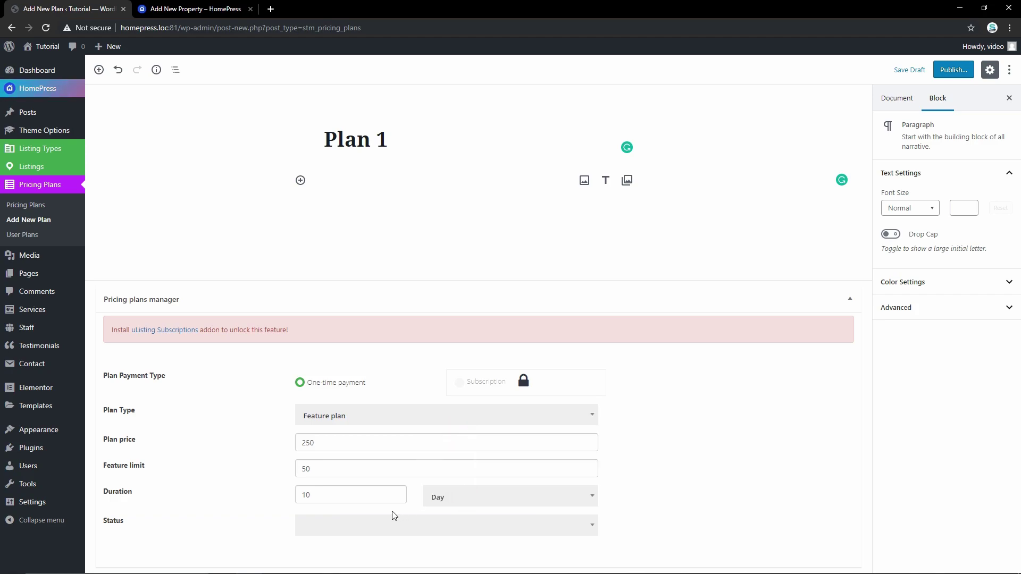
Set the plan status to Active and publish Plan 1.
{"action": "left_click", "coordinate": [369, 527]}
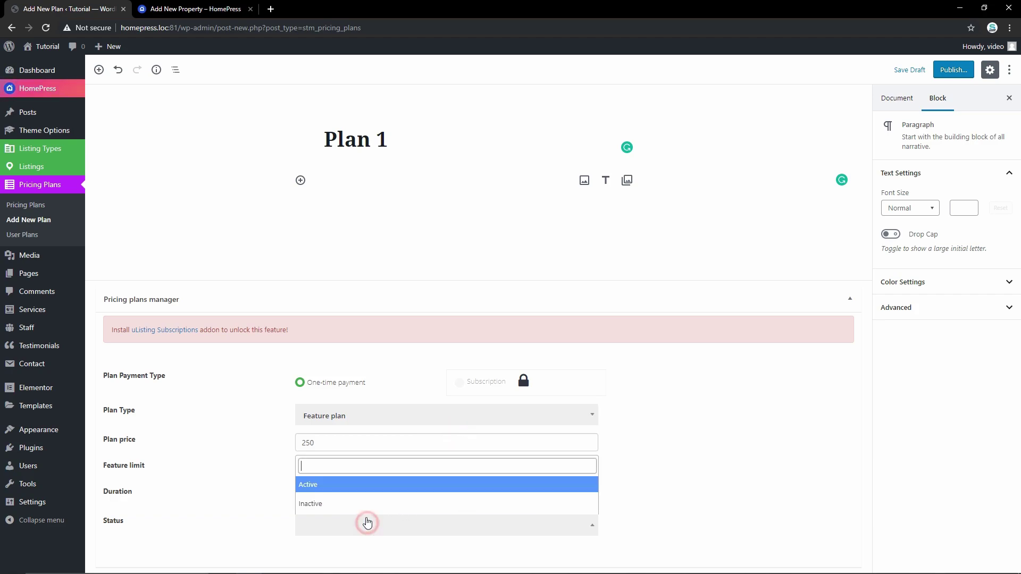
{"action": "left_click", "coordinate": [365, 487]}
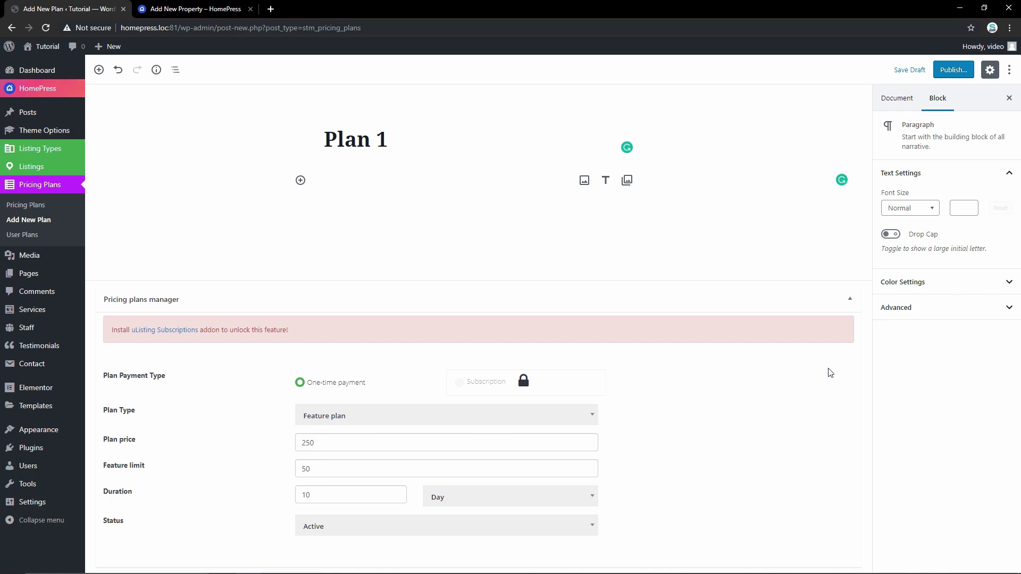
{"action": "left_click", "coordinate": [947, 74]}
{"action": "left_click", "coordinate": [948, 73]}
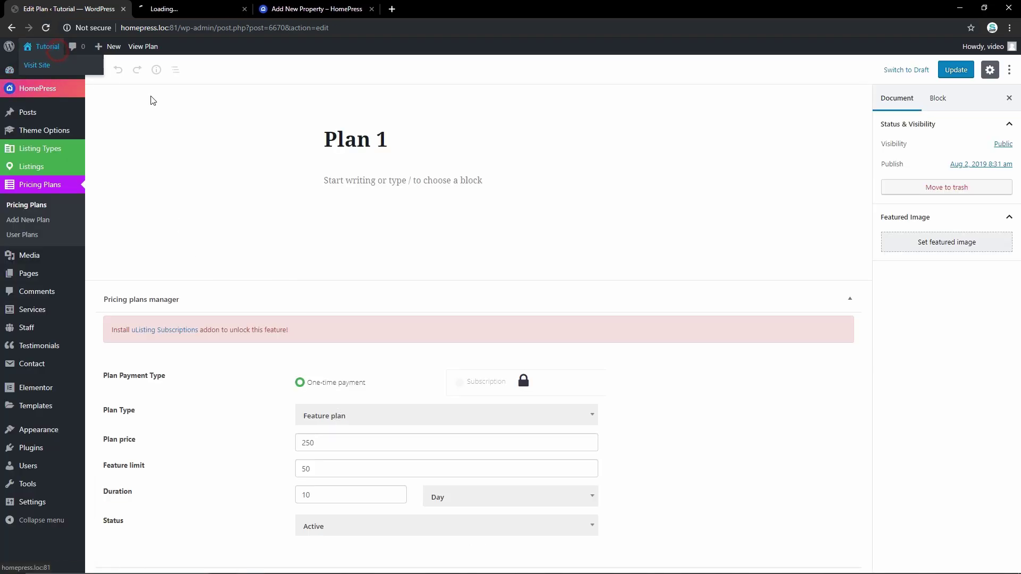
{"action": "middle_click", "coordinate": [42, 64]}
From My plans on the site, open the pricing plans and select Plan 1 at $250.00.
{"action": "left_click", "coordinate": [212, 12]}
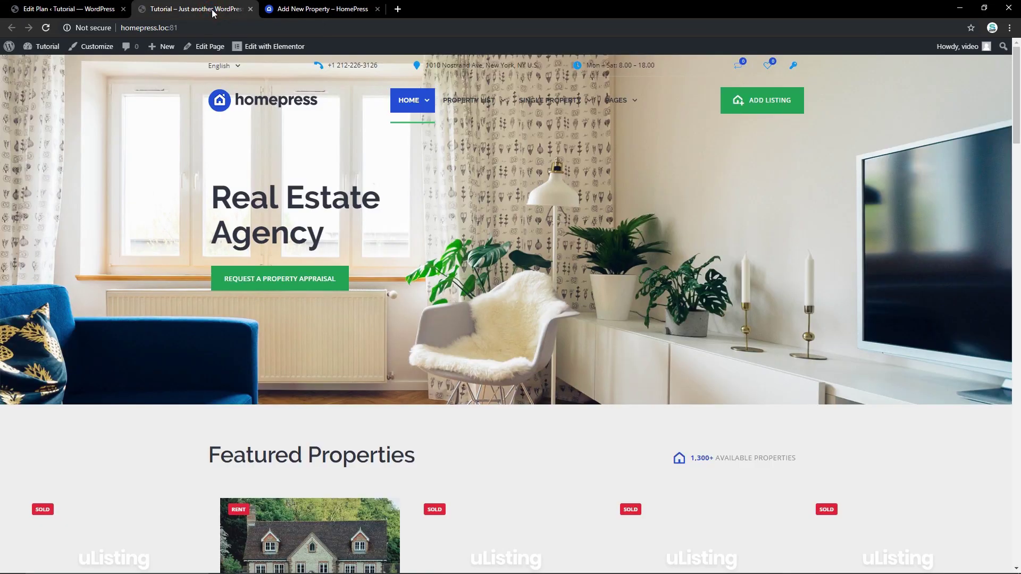
{"action": "mouse_move", "coordinate": [792, 70]}
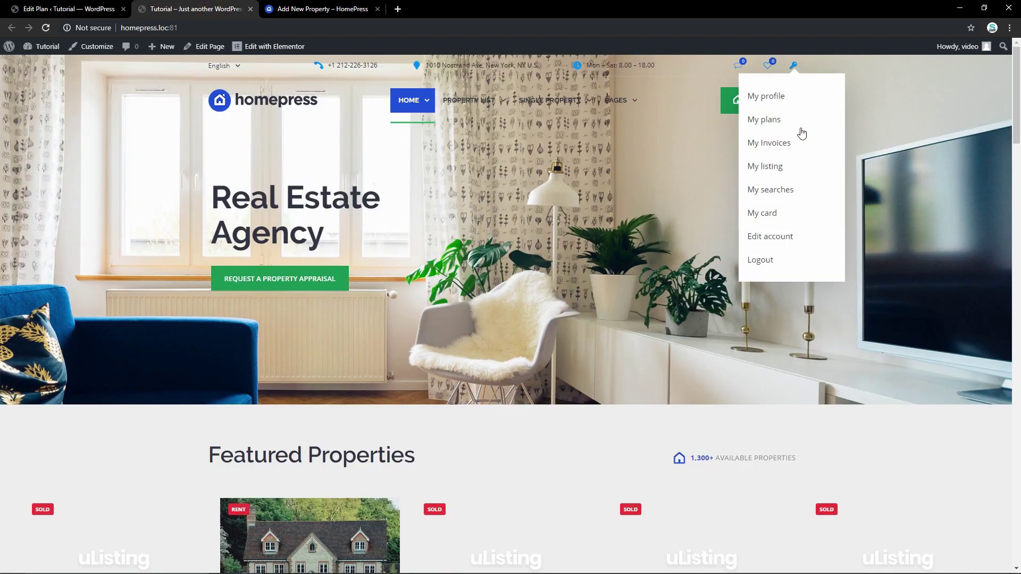
{"action": "left_click", "coordinate": [768, 120]}
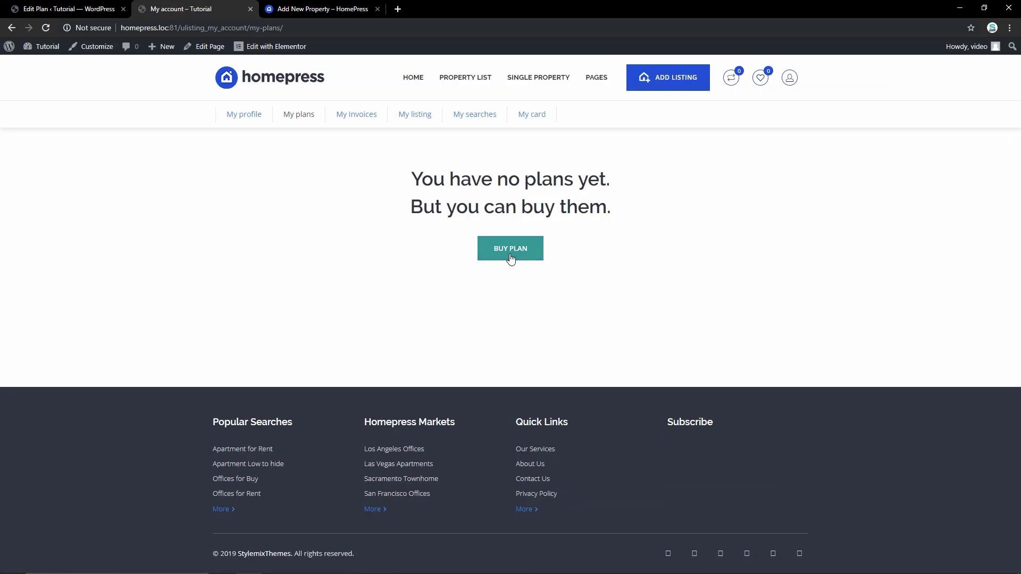
{"action": "left_click", "coordinate": [508, 251]}
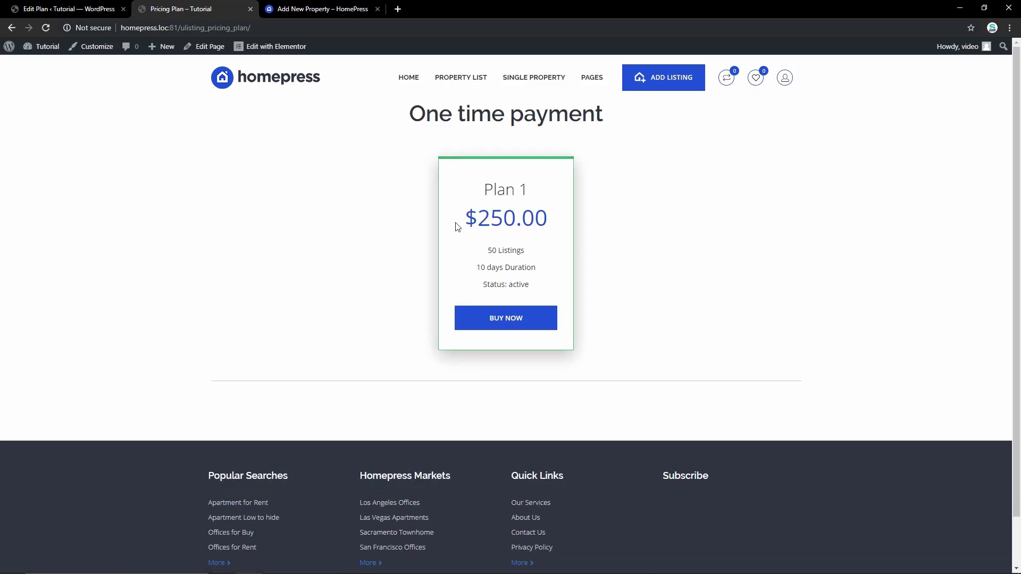
{"action": "left_click", "coordinate": [507, 326]}
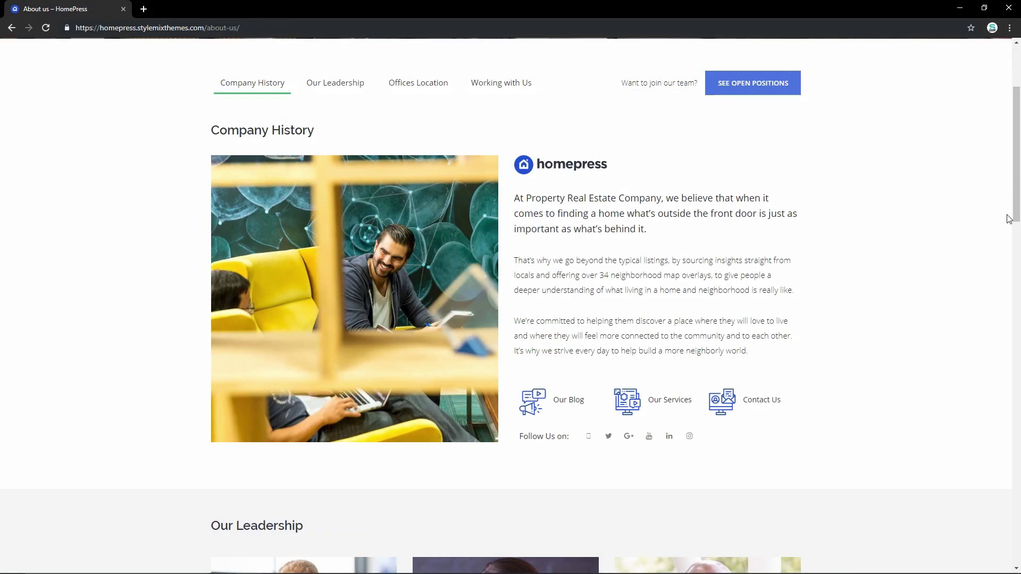
{"action": "scroll", "coordinate": [1009, 219], "scroll_direction": "down", "scroll_amount": 8}
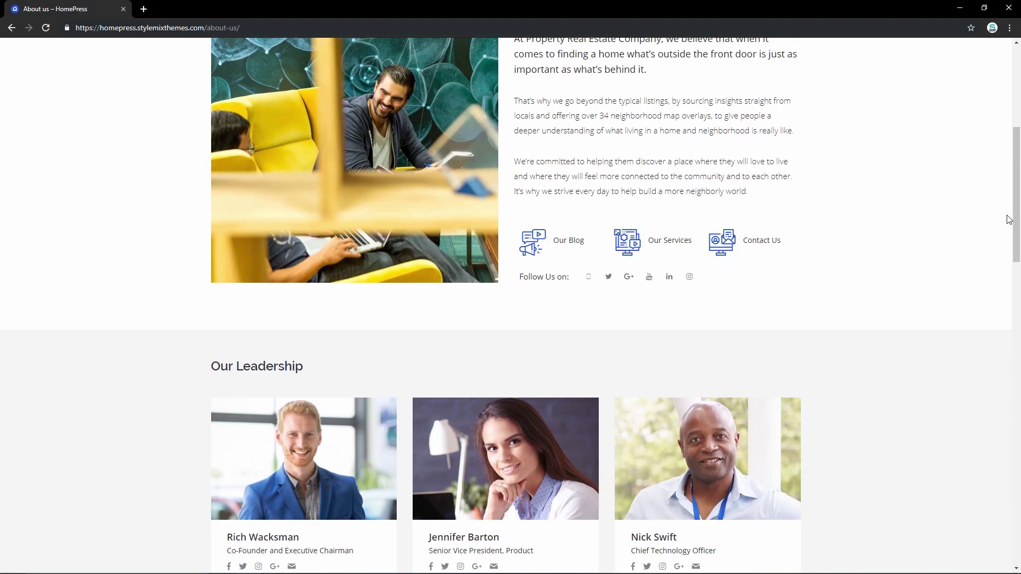
{"action": "scroll", "coordinate": [1009, 219], "scroll_direction": "down", "scroll_amount": 18}
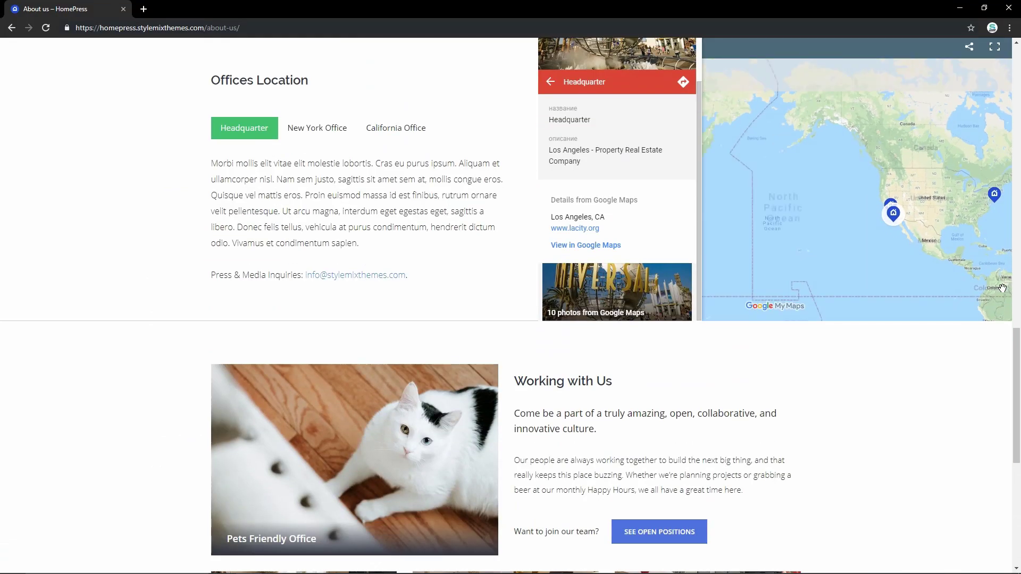